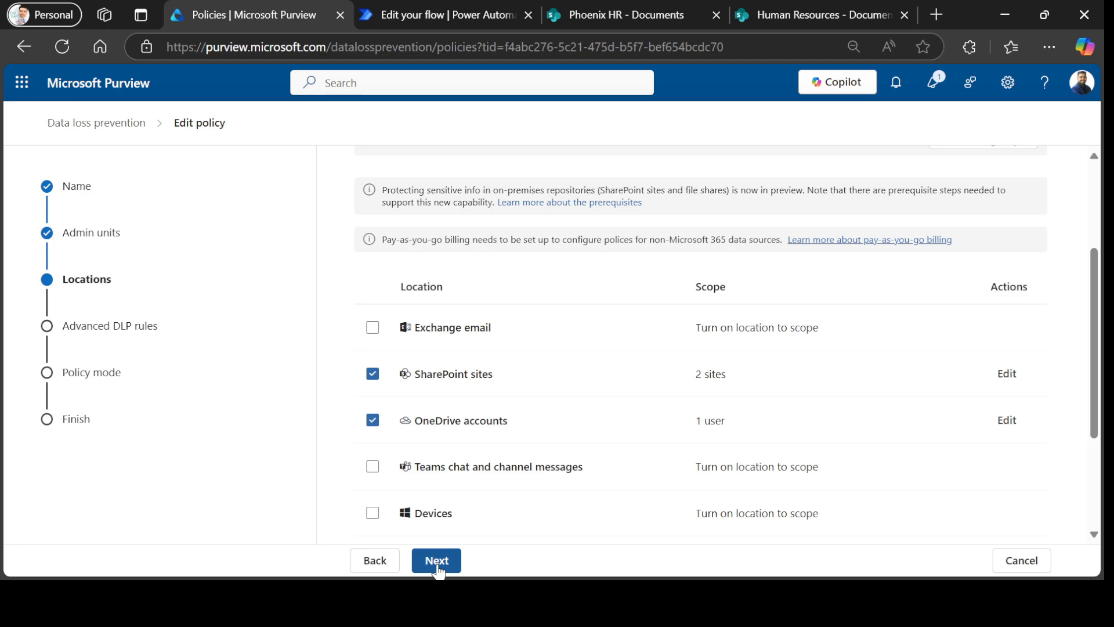
Edit the Quarantine Highly Confidential files rule and scroll to its DLP Quarantine File workflow action.
{"action": "left_click", "coordinate": [437, 562]}
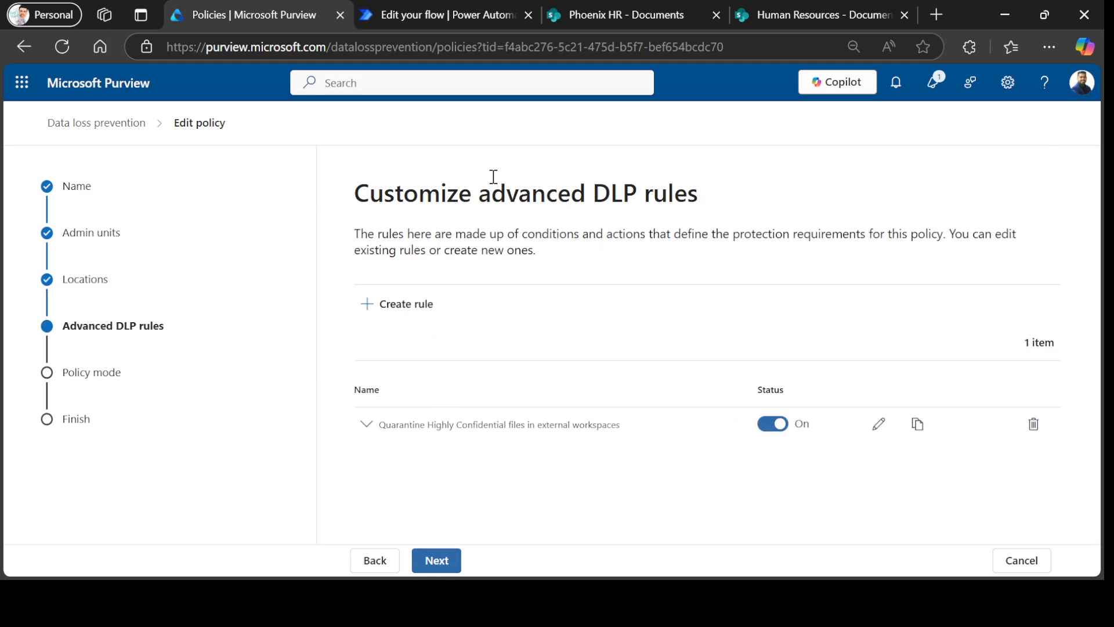
{"action": "left_click", "coordinate": [877, 427]}
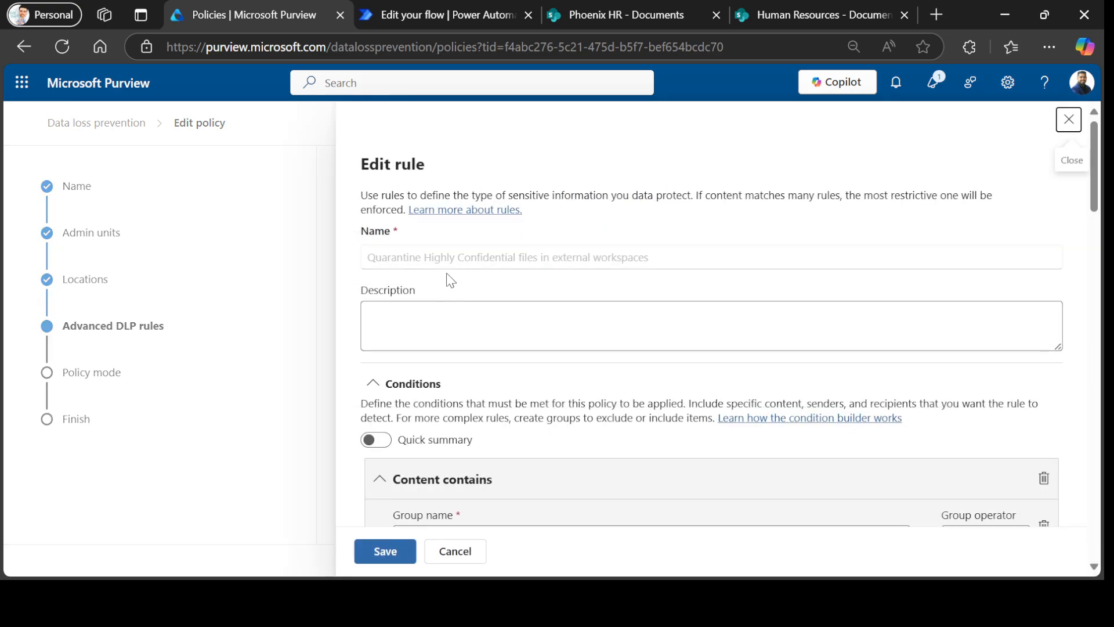
{"action": "scroll", "coordinate": [447, 403], "scroll_direction": "down", "scroll_amount": 1}
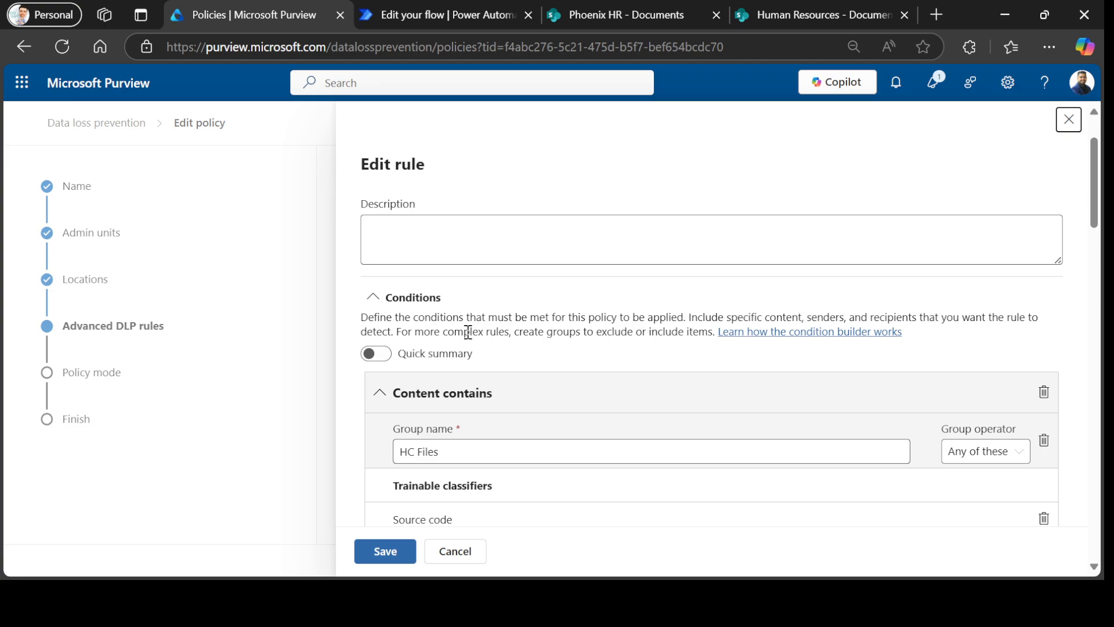
{"action": "scroll", "coordinate": [468, 332], "scroll_direction": "down", "scroll_amount": 2}
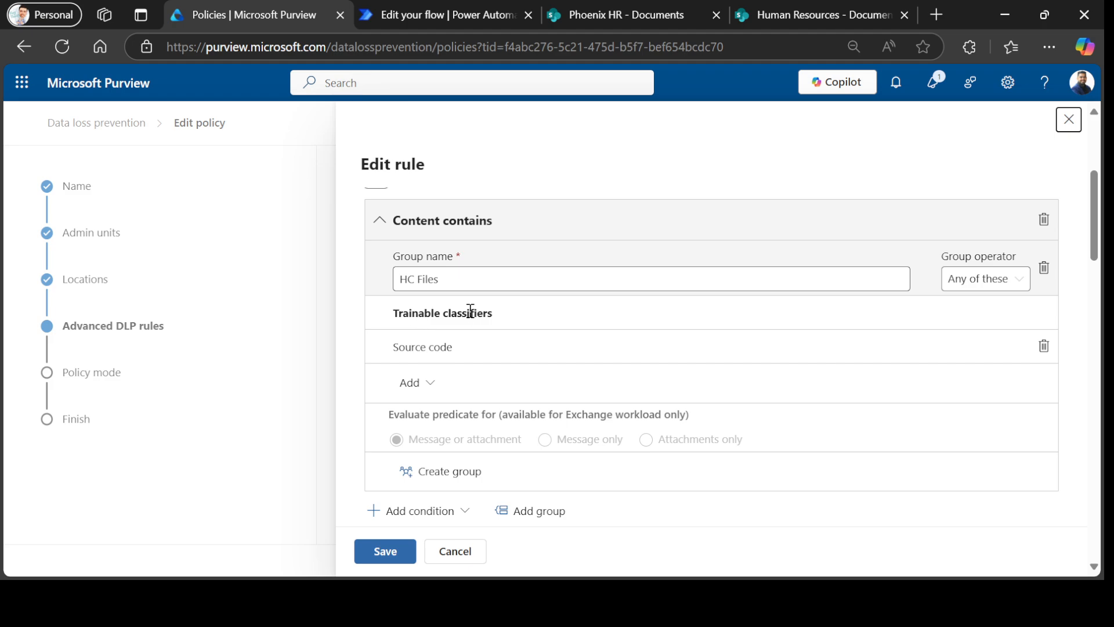
{"action": "scroll", "coordinate": [445, 348], "scroll_direction": "down", "scroll_amount": 2}
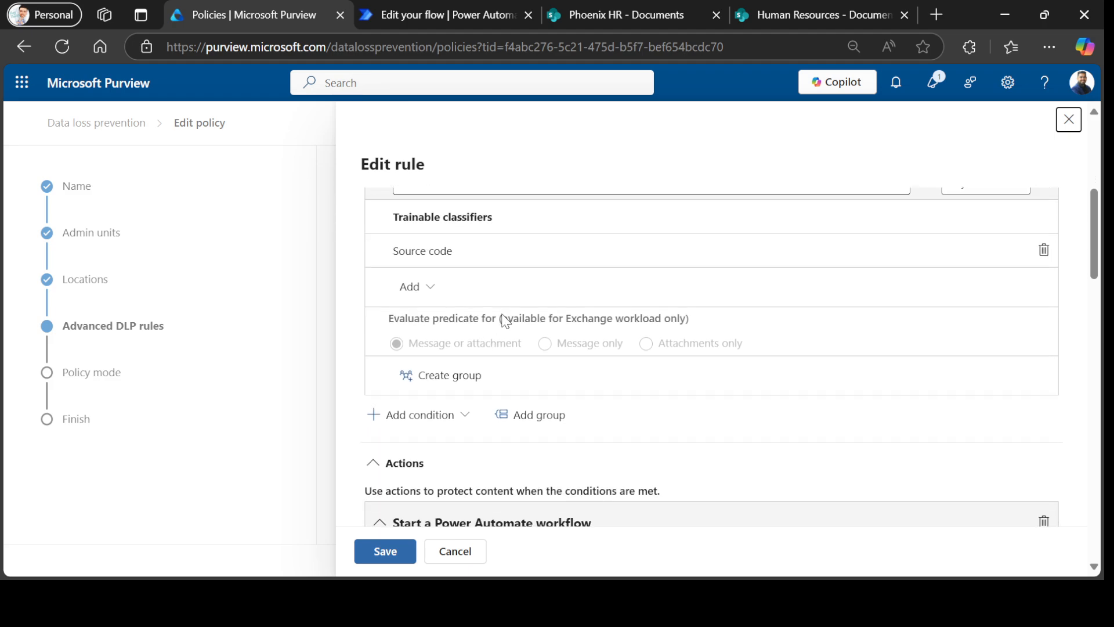
{"action": "scroll", "coordinate": [482, 364], "scroll_direction": "down", "scroll_amount": 1}
{"action": "scroll", "coordinate": [444, 374], "scroll_direction": "down", "scroll_amount": 1}
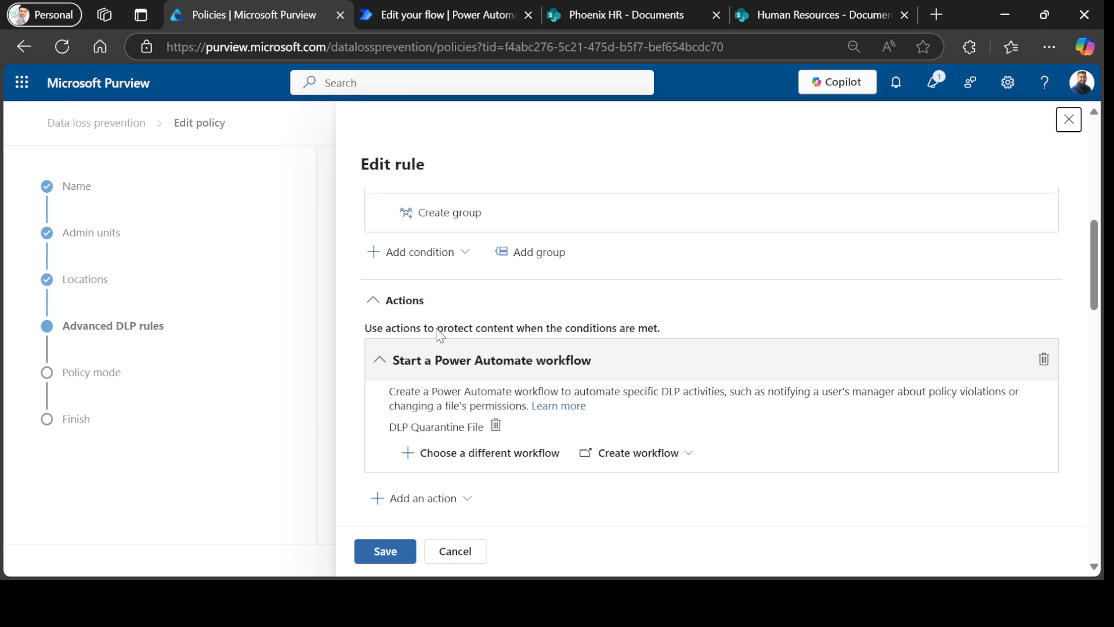
{"action": "scroll", "coordinate": [438, 340], "scroll_direction": "down", "scroll_amount": 1}
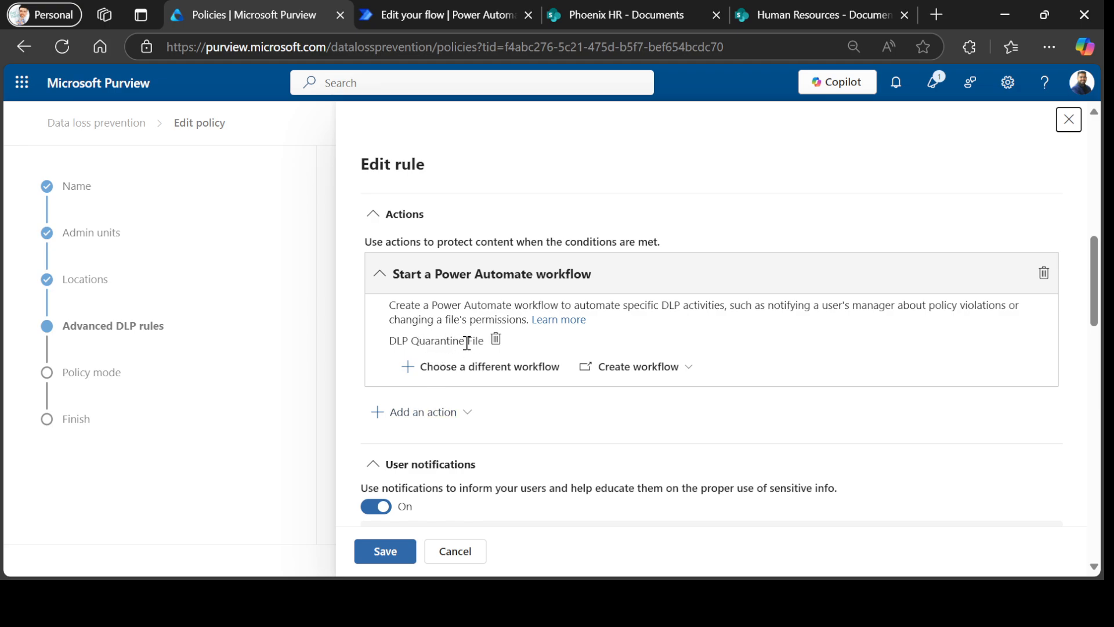
In the DLP Quarantine File flow, view the SharePoint HTTP step's GET to /_api/site/SensitivityLabelInfo.
{"action": "left_click", "coordinate": [467, 14]}
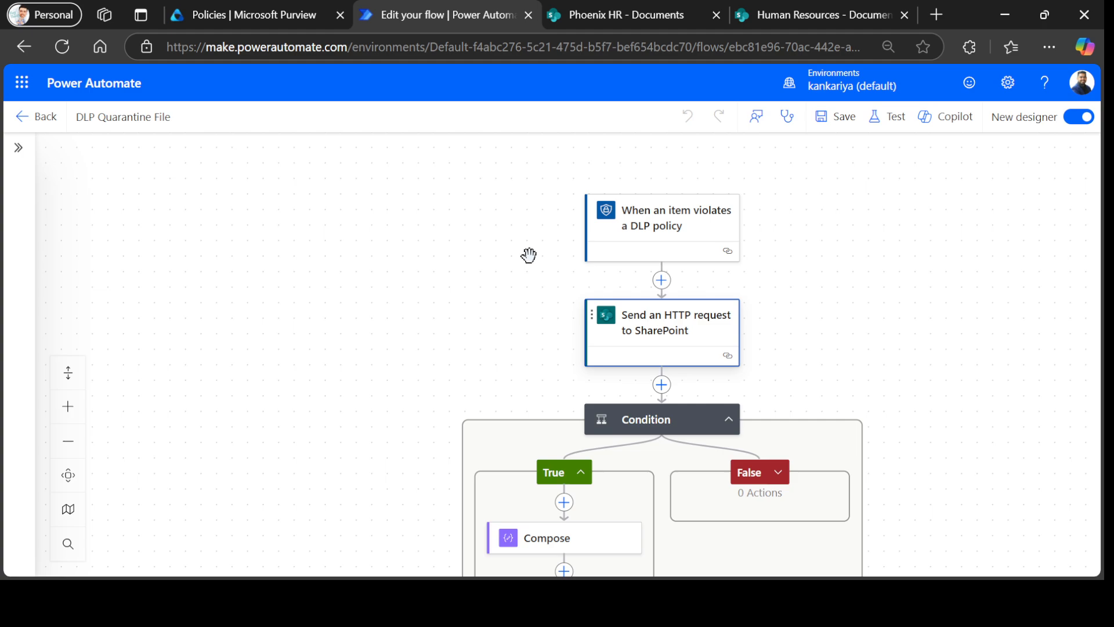
{"action": "left_click_drag", "start_coordinate": [529, 254], "coordinate": [492, 238]}
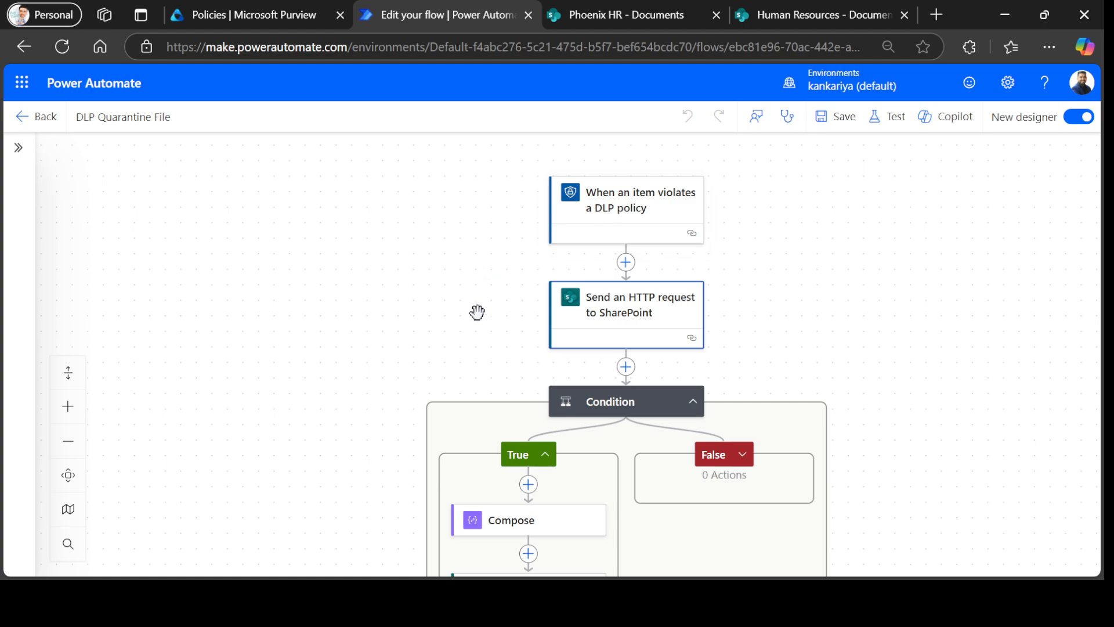
{"action": "left_click_drag", "start_coordinate": [476, 310], "coordinate": [467, 273]}
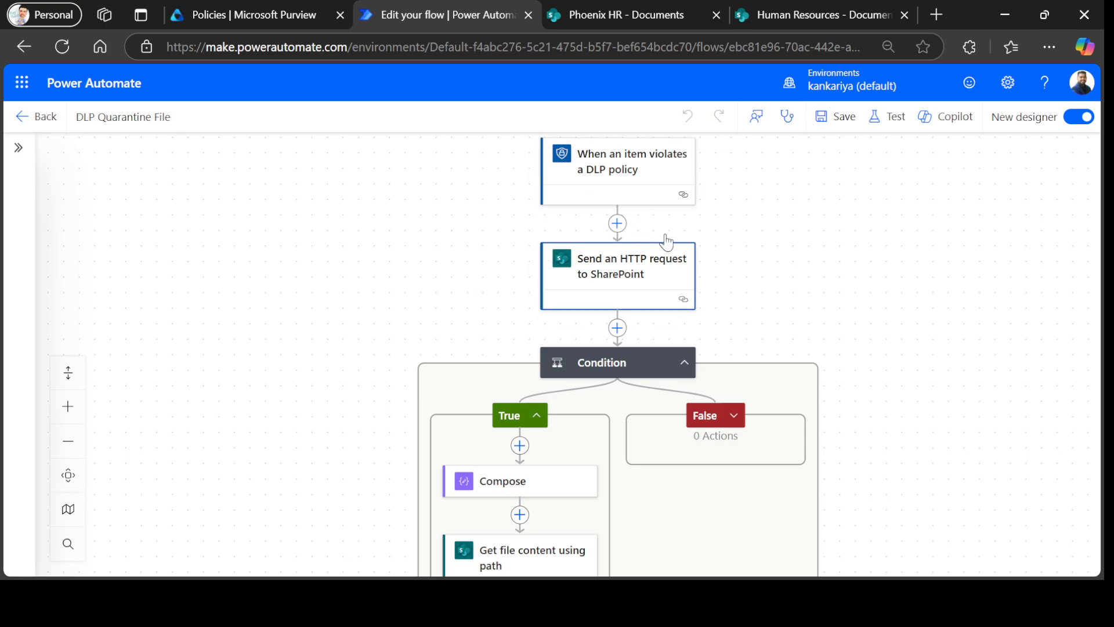
{"action": "left_click", "coordinate": [640, 272]}
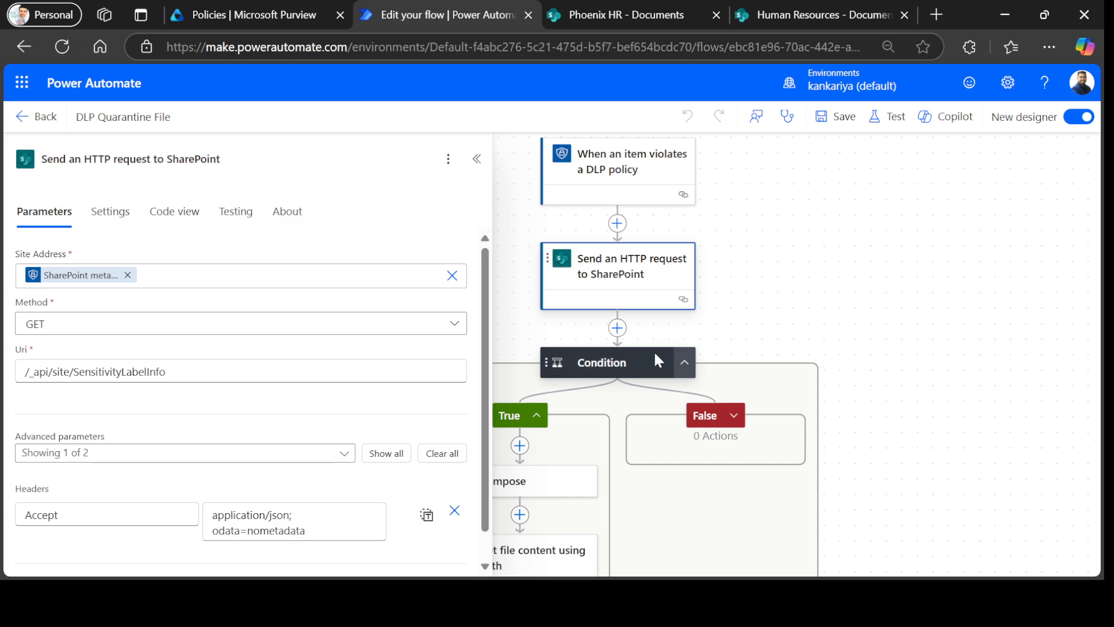
Review the Condition's DisplayName check and the Get file content step reading Body with Infer Content Type Yes.
{"action": "left_click", "coordinate": [591, 355]}
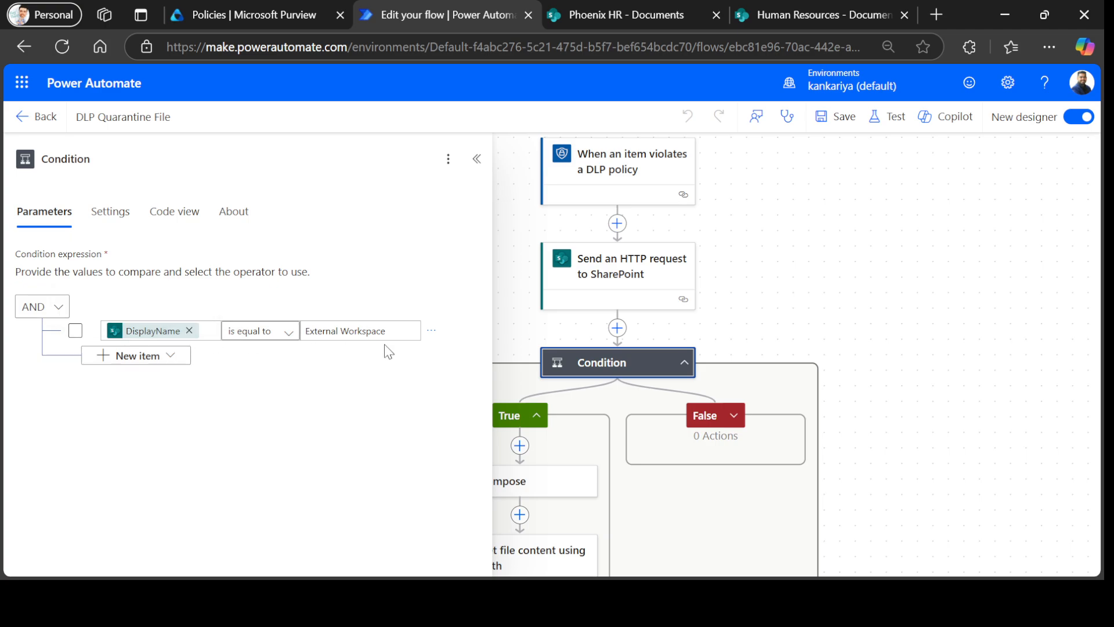
{"action": "left_click_drag", "start_coordinate": [912, 273], "coordinate": [999, 199]}
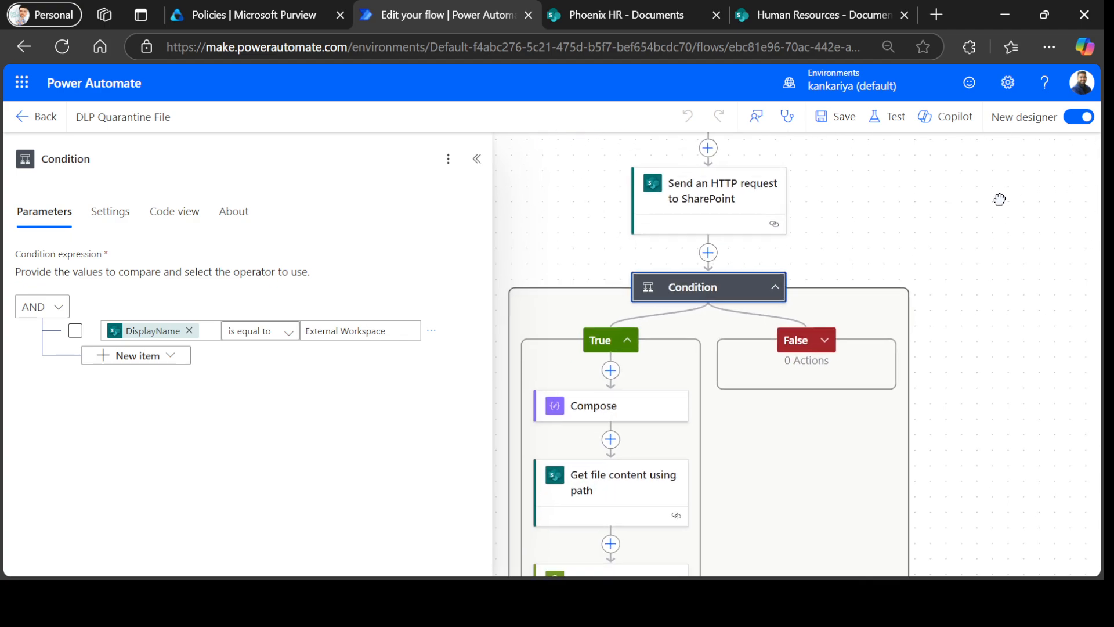
{"action": "scroll", "coordinate": [1002, 240], "scroll_direction": "down", "scroll_amount": 2}
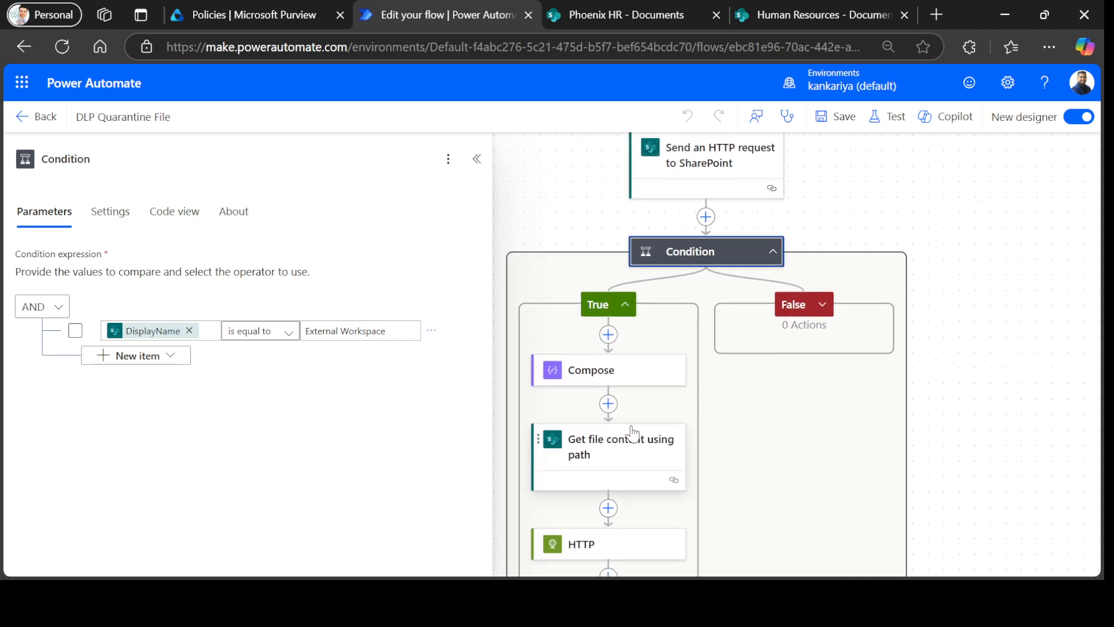
{"action": "left_click", "coordinate": [630, 447]}
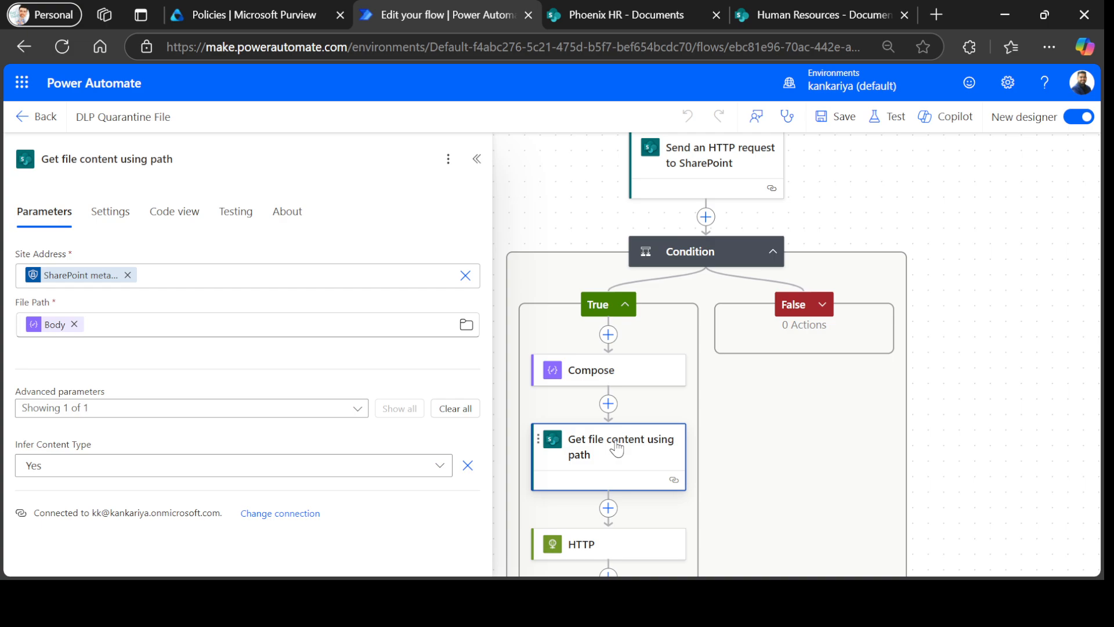
{"action": "scroll", "coordinate": [952, 296], "scroll_direction": "down", "scroll_amount": 3}
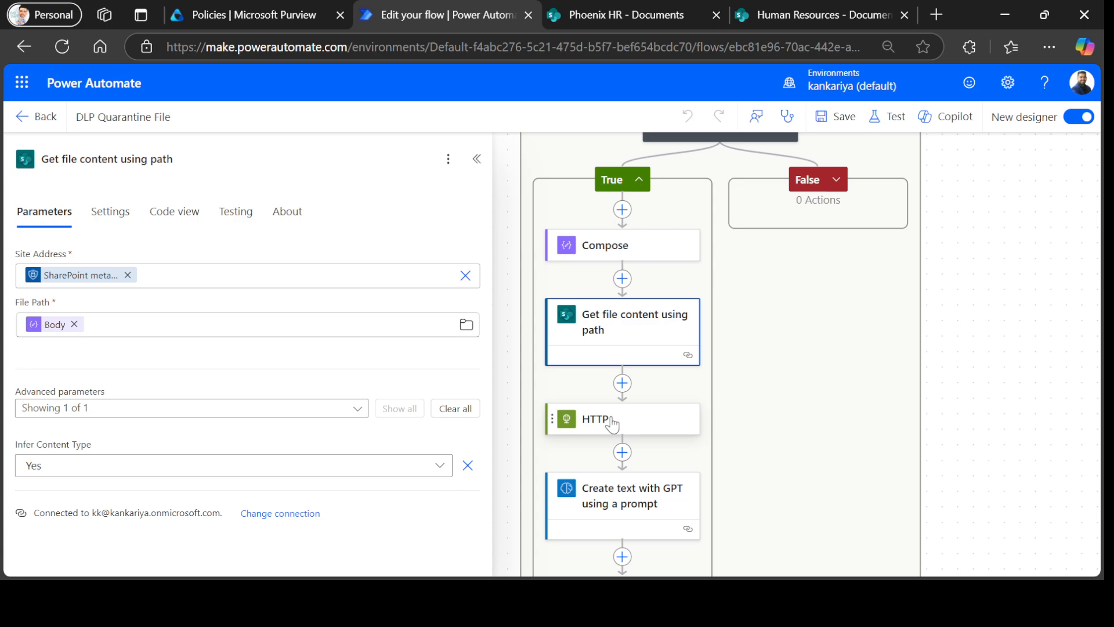
Open the GPT step's Code Source Analyzer prompt, which uses GPT-4o mini with Source Code input.
{"action": "left_click", "coordinate": [635, 501]}
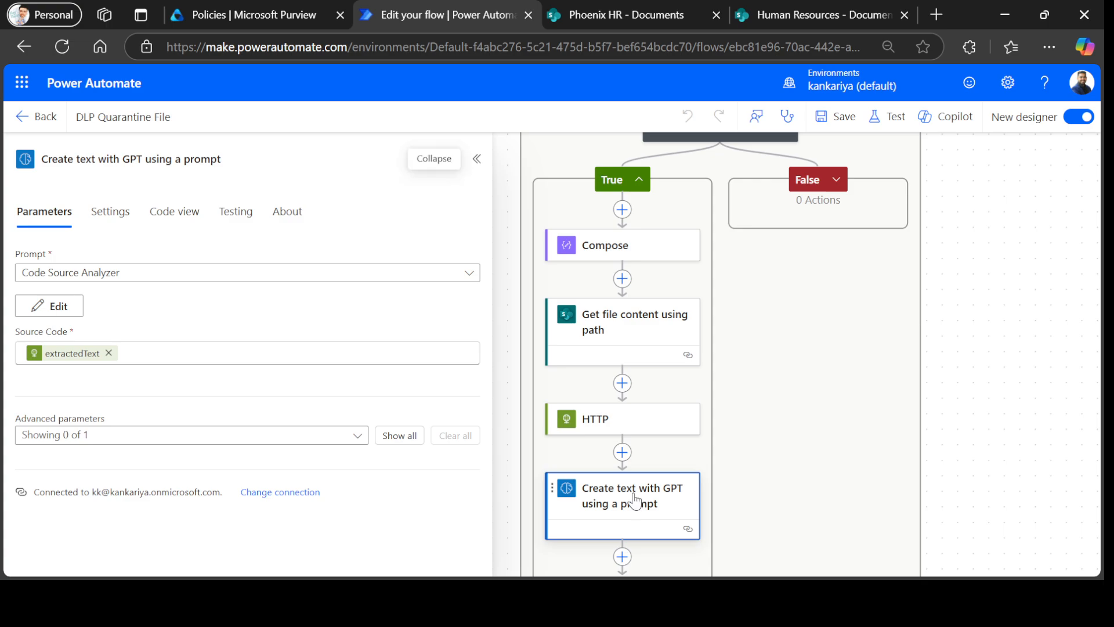
{"action": "left_click", "coordinate": [58, 308]}
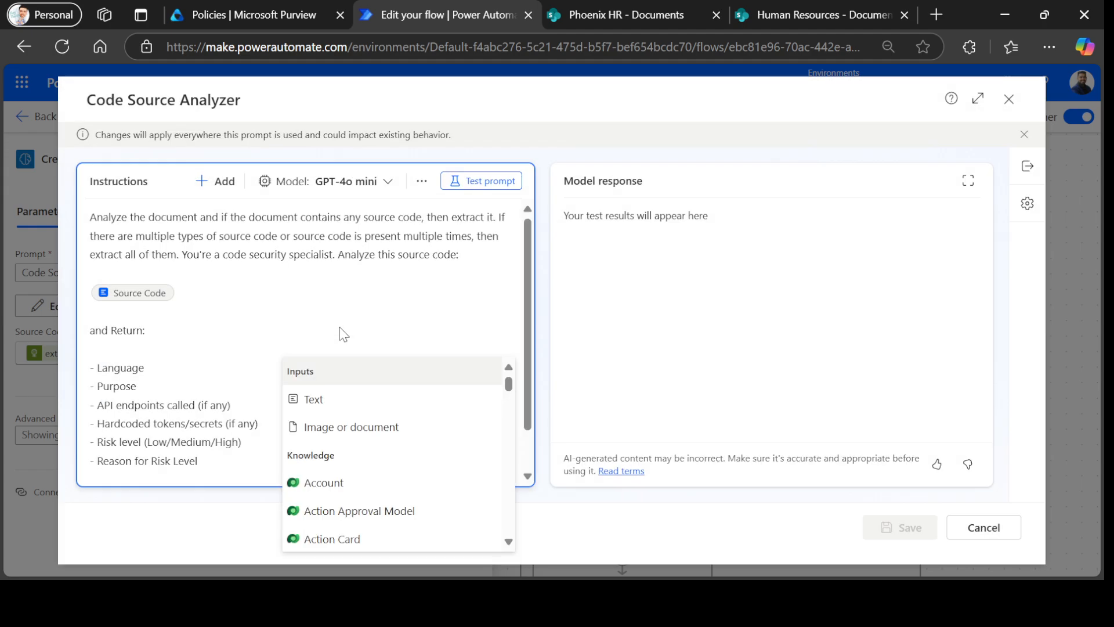
Read through the Code Source Analyzer instructions and model list, keeping GPT-4o mini selected.
{"action": "left_click", "coordinate": [172, 393]}
{"action": "scroll", "coordinate": [164, 393], "scroll_direction": "down", "scroll_amount": 1}
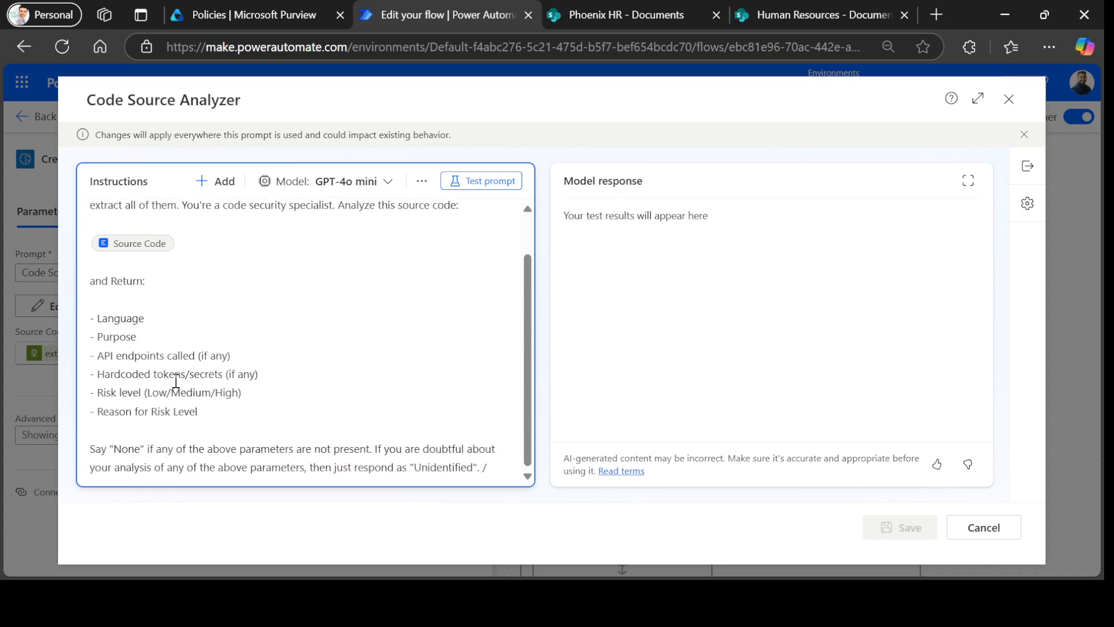
{"action": "left_click", "coordinate": [240, 353]}
{"action": "left_click", "coordinate": [274, 395]}
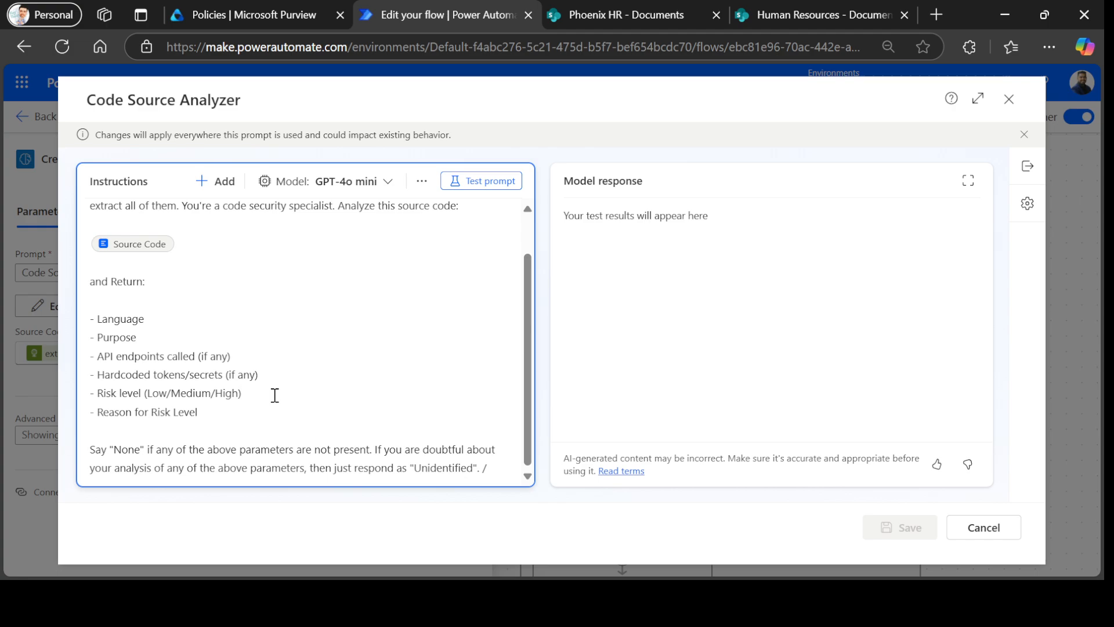
{"action": "scroll", "coordinate": [275, 395], "scroll_direction": "up", "scroll_amount": 2}
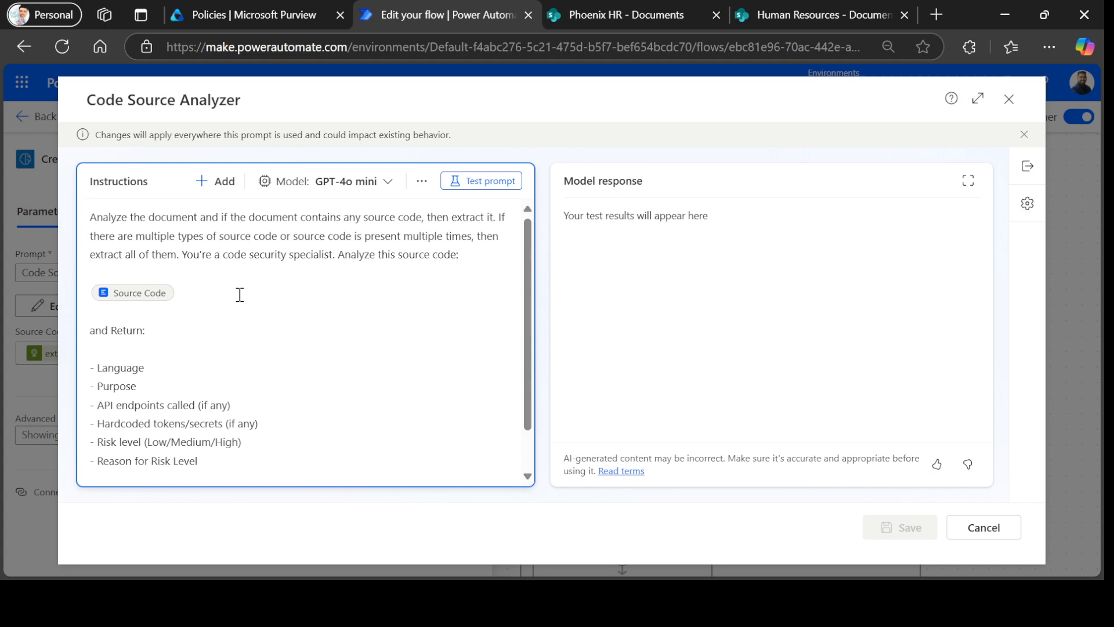
{"action": "scroll", "coordinate": [200, 335], "scroll_direction": "down", "scroll_amount": 1}
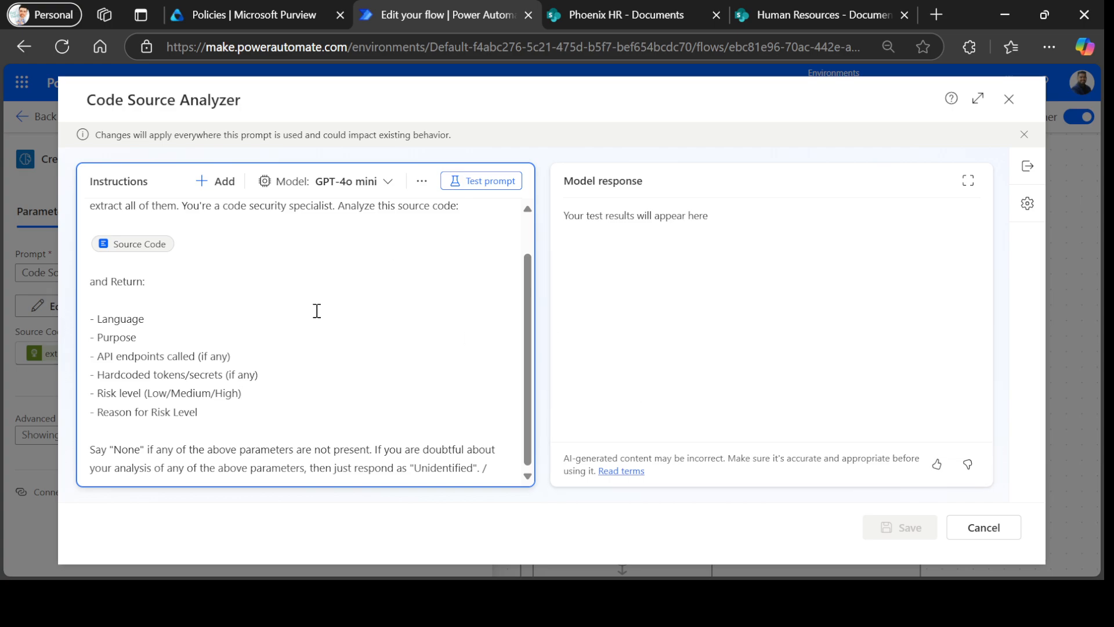
{"action": "scroll", "coordinate": [325, 267], "scroll_direction": "up", "scroll_amount": 1}
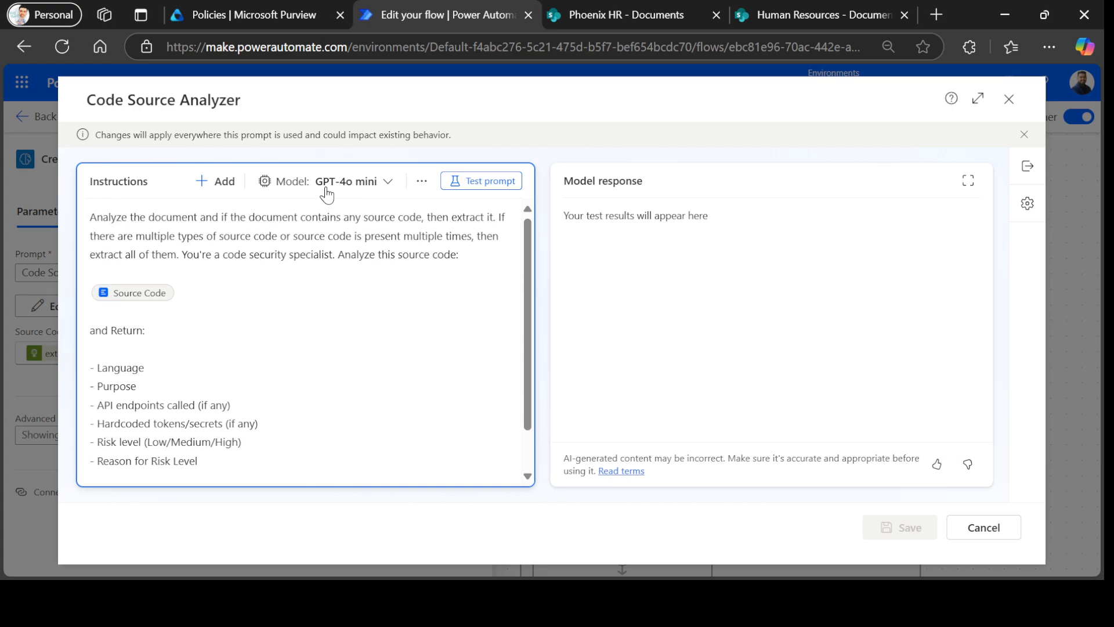
{"action": "left_click", "coordinate": [377, 184]}
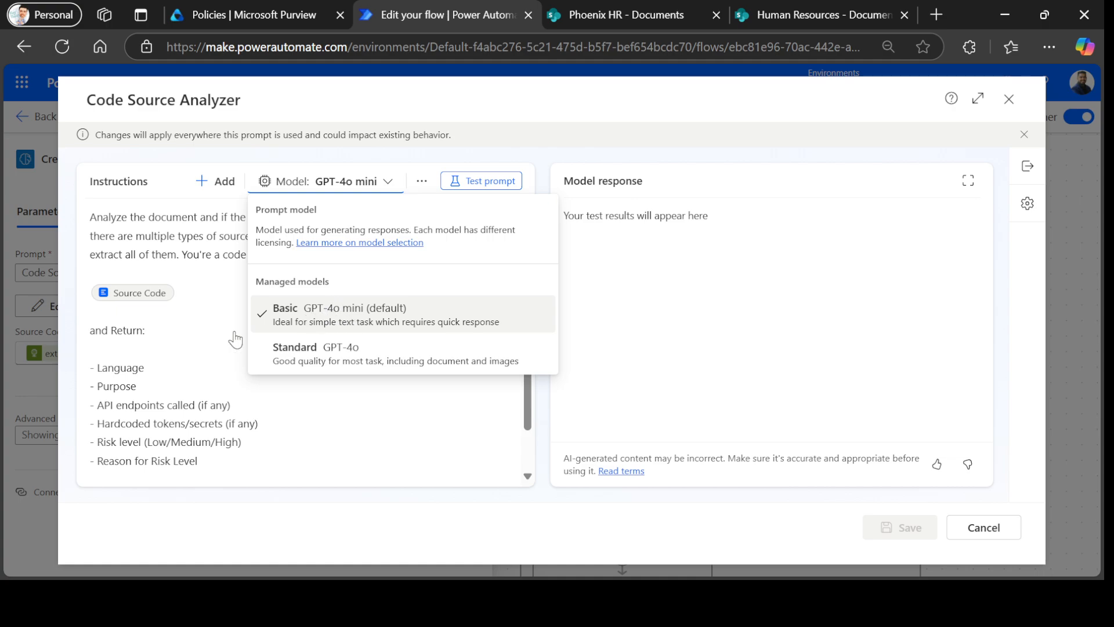
{"action": "left_click", "coordinate": [174, 343]}
Cancel the prompt editor without changes and view the Move file step's settings.
{"action": "left_click", "coordinate": [988, 528]}
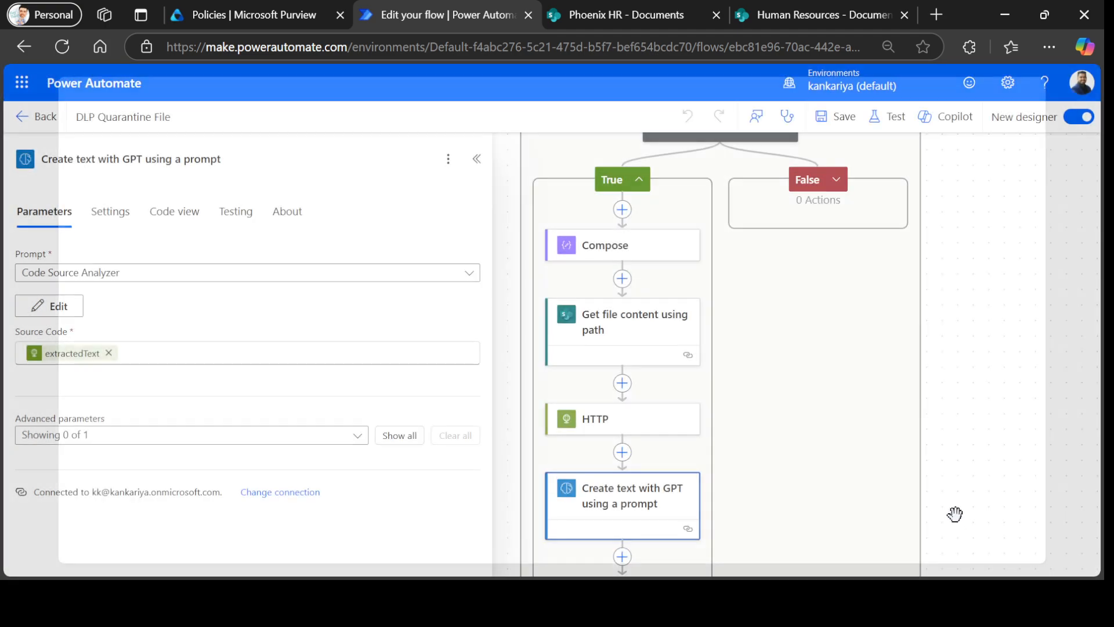
{"action": "scroll", "coordinate": [642, 456], "scroll_direction": "down", "scroll_amount": 2}
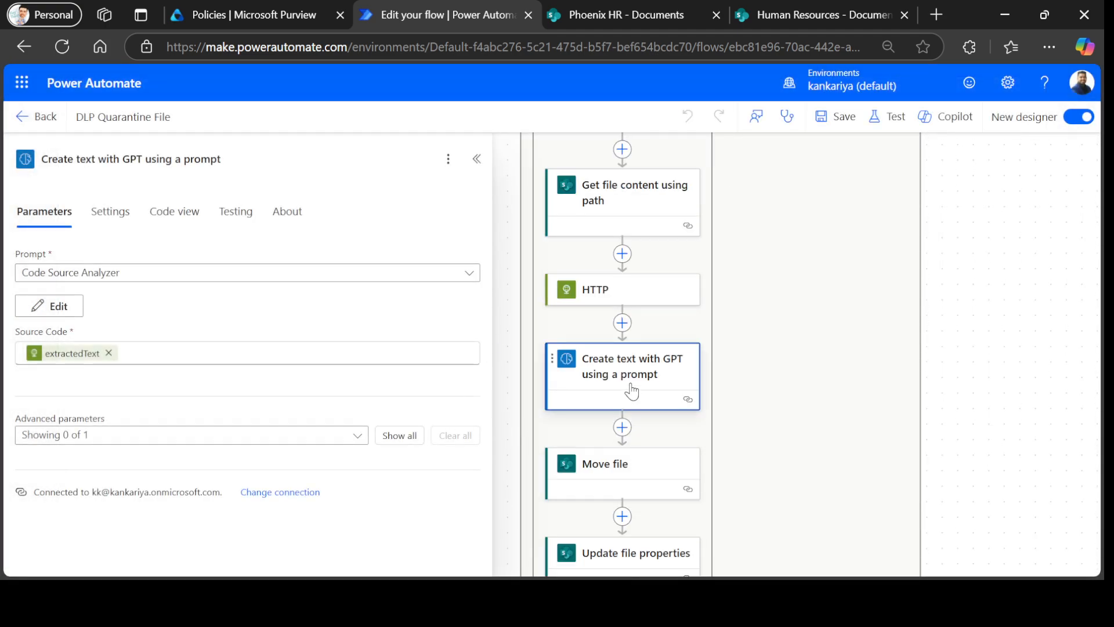
{"action": "scroll", "coordinate": [635, 391], "scroll_direction": "down", "scroll_amount": 1}
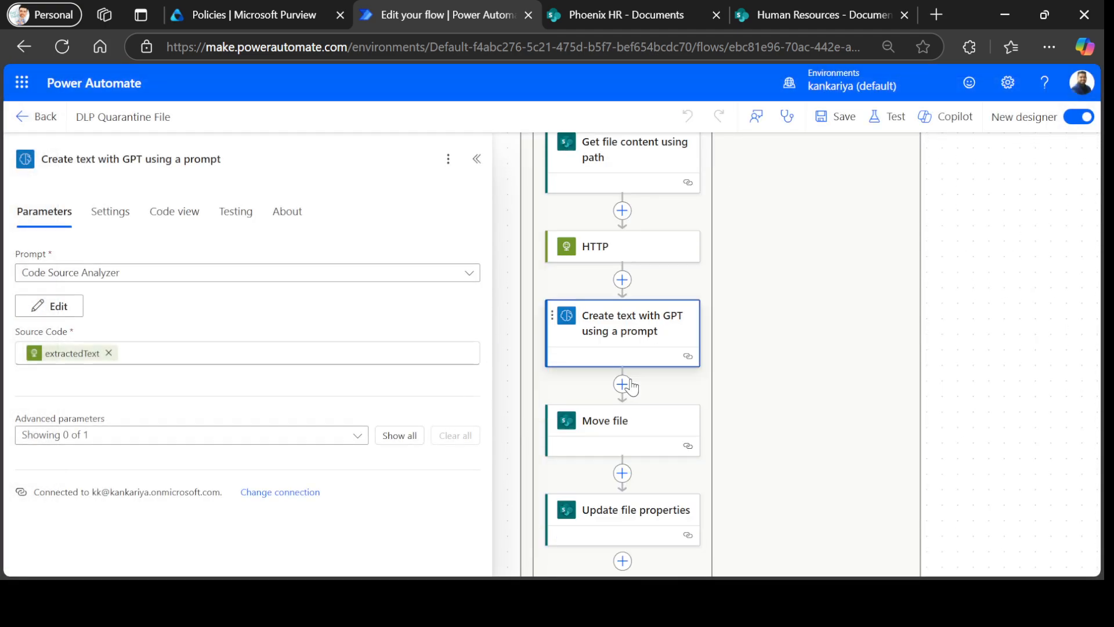
{"action": "left_click", "coordinate": [593, 422]}
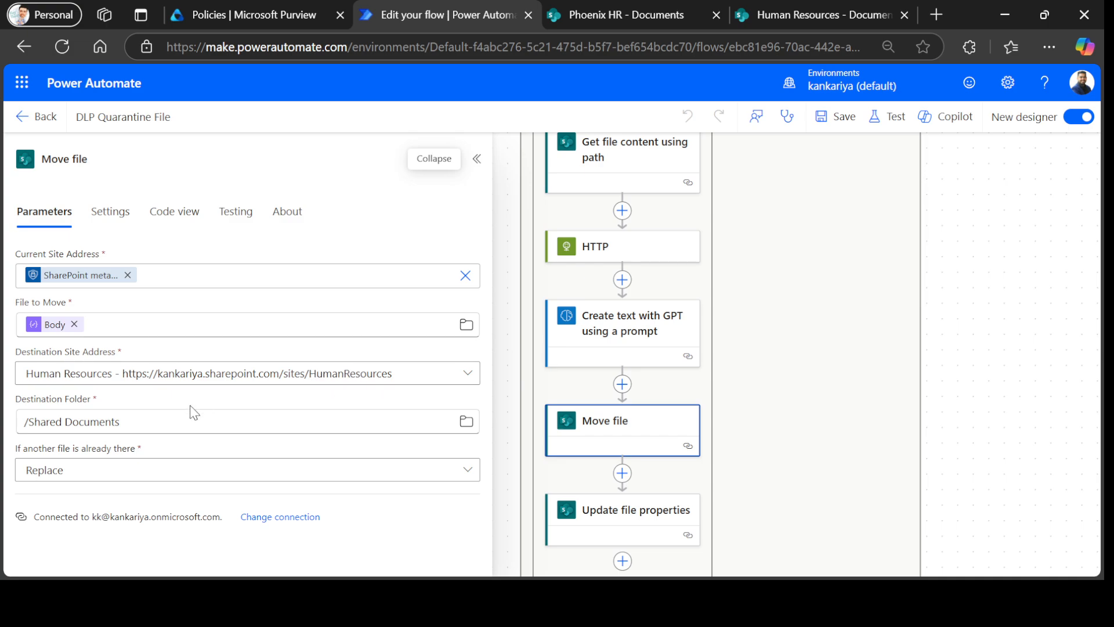
{"action": "scroll", "coordinate": [938, 409], "scroll_direction": "down", "scroll_amount": 1}
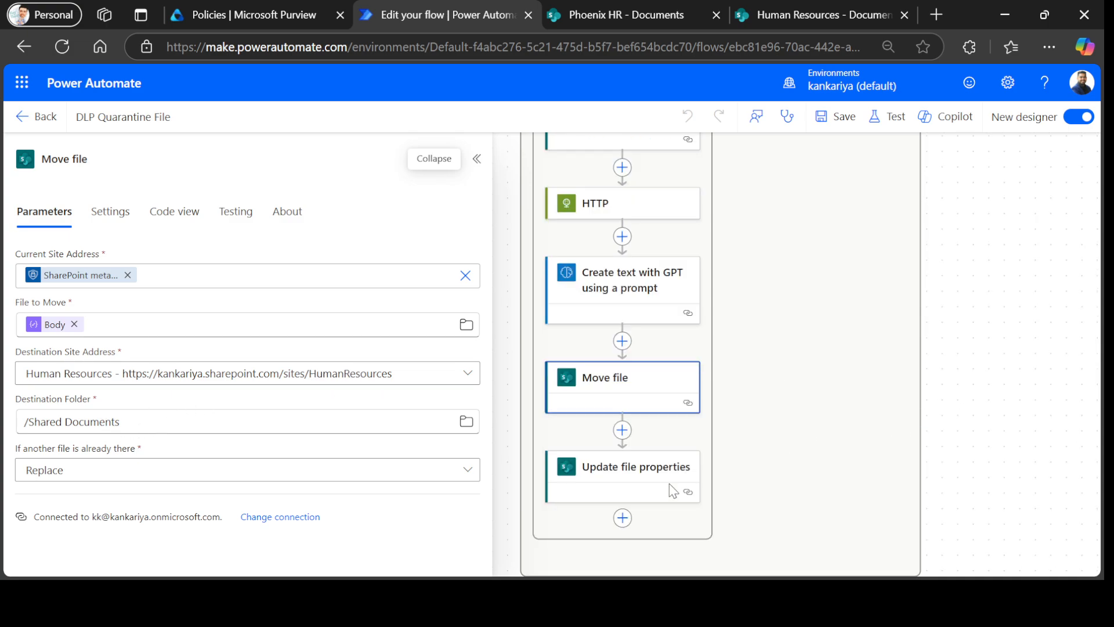
Review Update file properties mapping Risk Level, Language, Purpose, API Endpoints, Hardcoded Tokens and Reason to GPT outputs.
{"action": "left_click", "coordinate": [613, 481]}
{"action": "scroll", "coordinate": [279, 416], "scroll_direction": "down", "scroll_amount": 3}
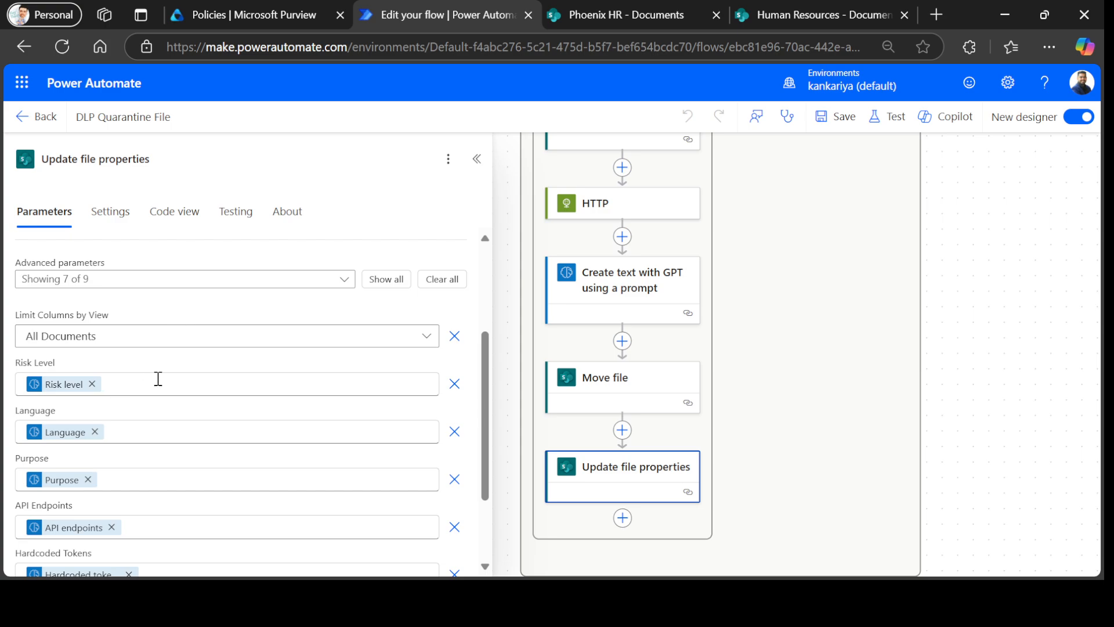
{"action": "scroll", "coordinate": [116, 367], "scroll_direction": "down", "scroll_amount": 2}
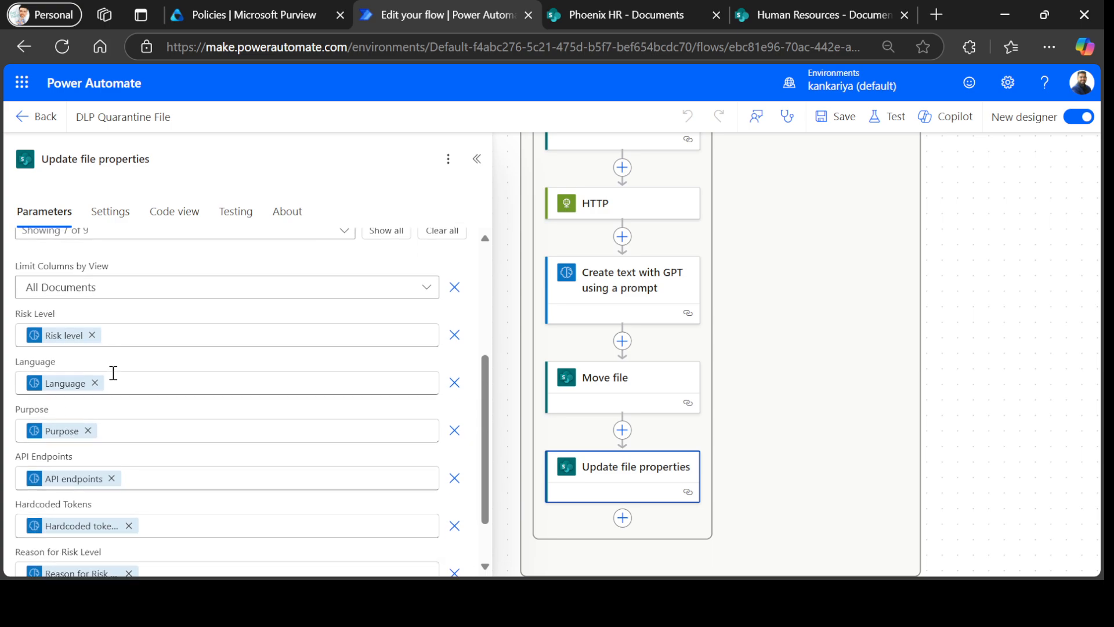
{"action": "scroll", "coordinate": [313, 475], "scroll_direction": "down", "scroll_amount": 1}
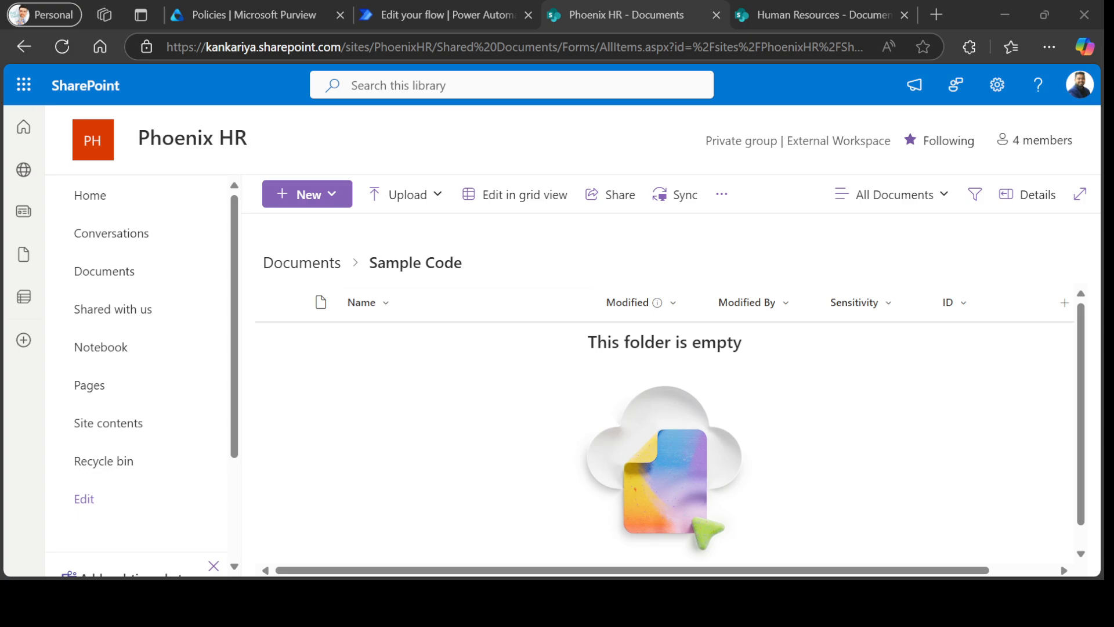
Upload the six sample code files to the Phoenix HR Sample Code folder and widen the Name column.
{"action": "left_click", "coordinate": [415, 198]}
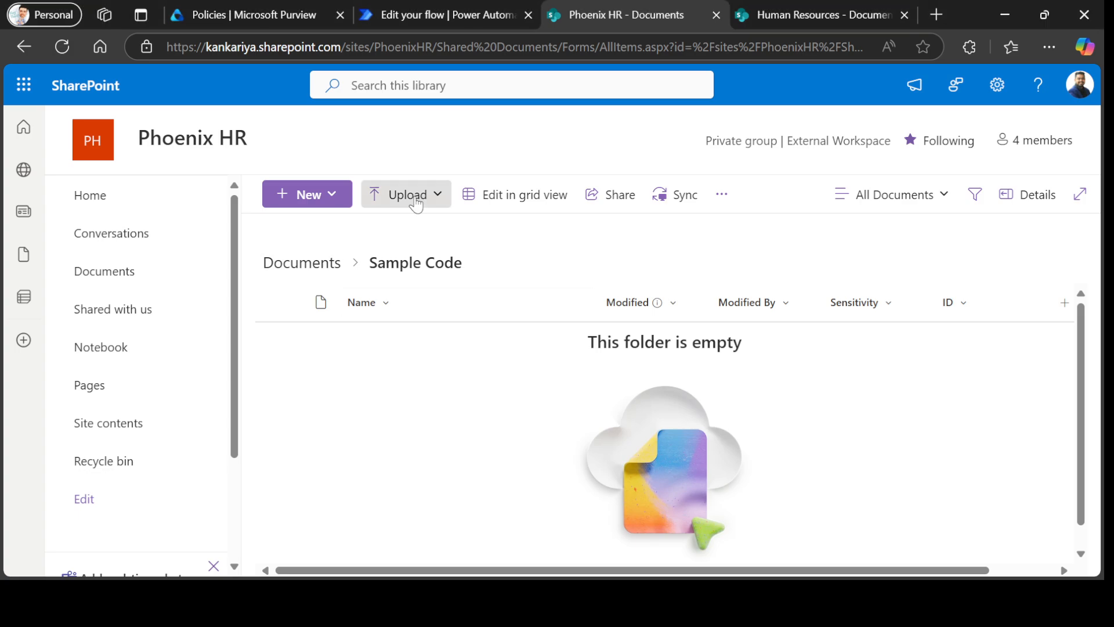
{"action": "left_click", "coordinate": [416, 200]}
{"action": "left_click", "coordinate": [408, 230]}
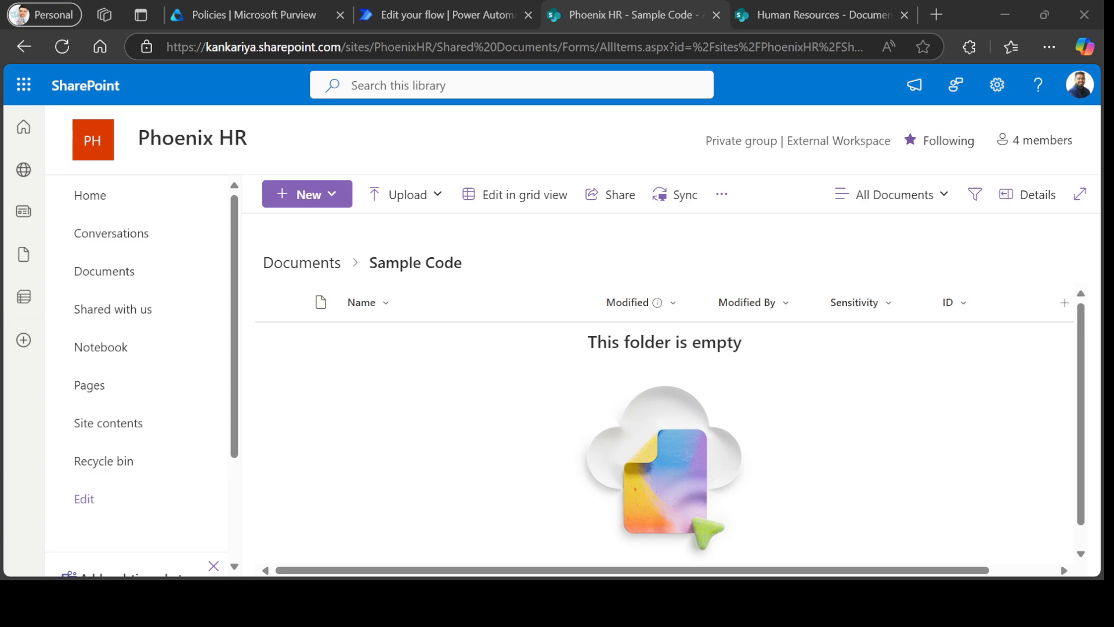
{"action": "left_click", "coordinate": [443, 319]}
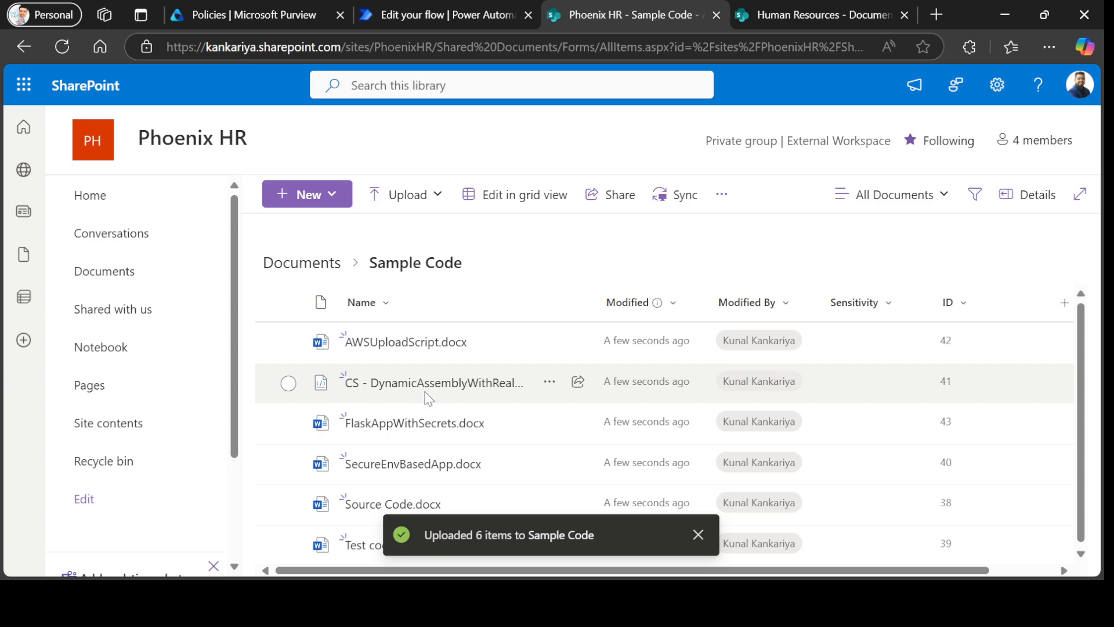
{"action": "left_click_drag", "start_coordinate": [593, 301], "coordinate": [650, 314]}
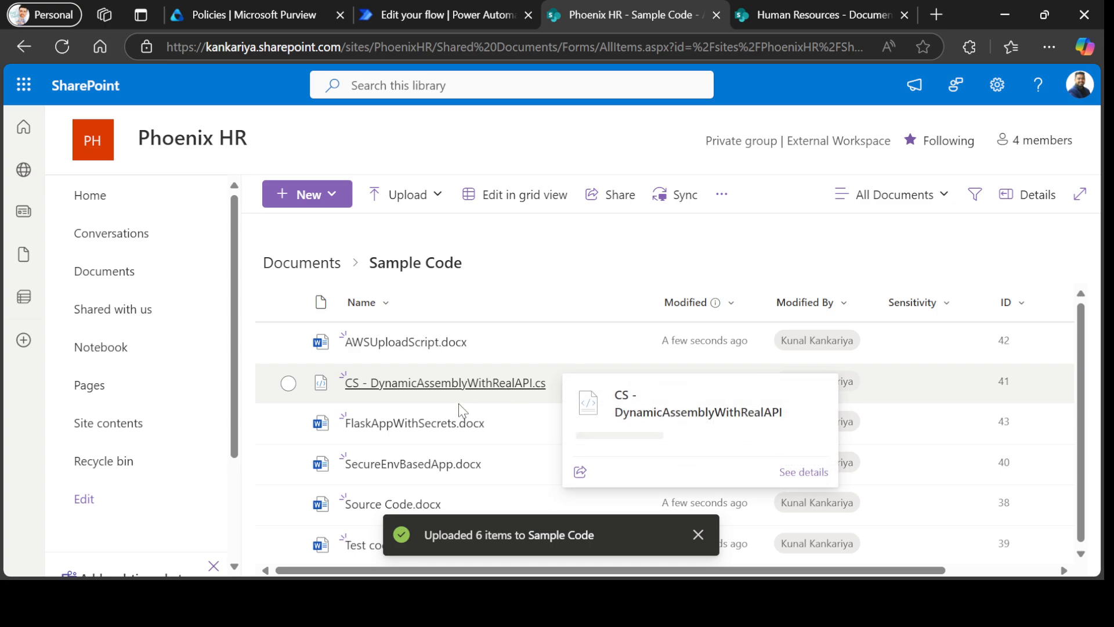
{"action": "left_click", "coordinate": [697, 534]}
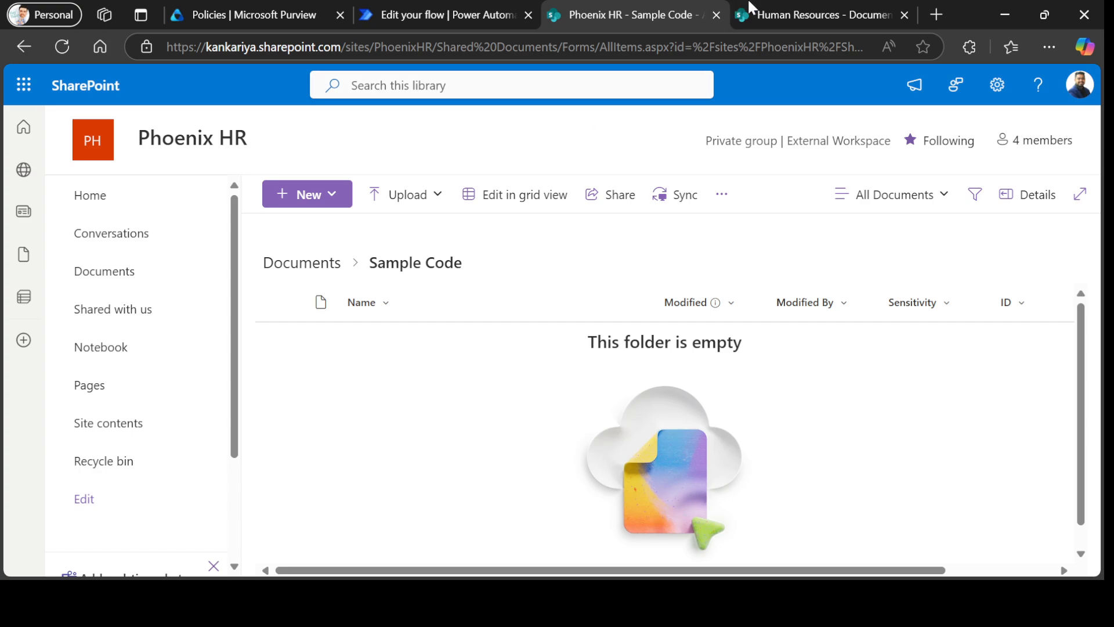
{"action": "left_click", "coordinate": [763, 9]}
Refresh the Human Resources Documents library and review the moved files' Risk Level, Language, Purpose and token columns.
{"action": "left_click", "coordinate": [62, 47]}
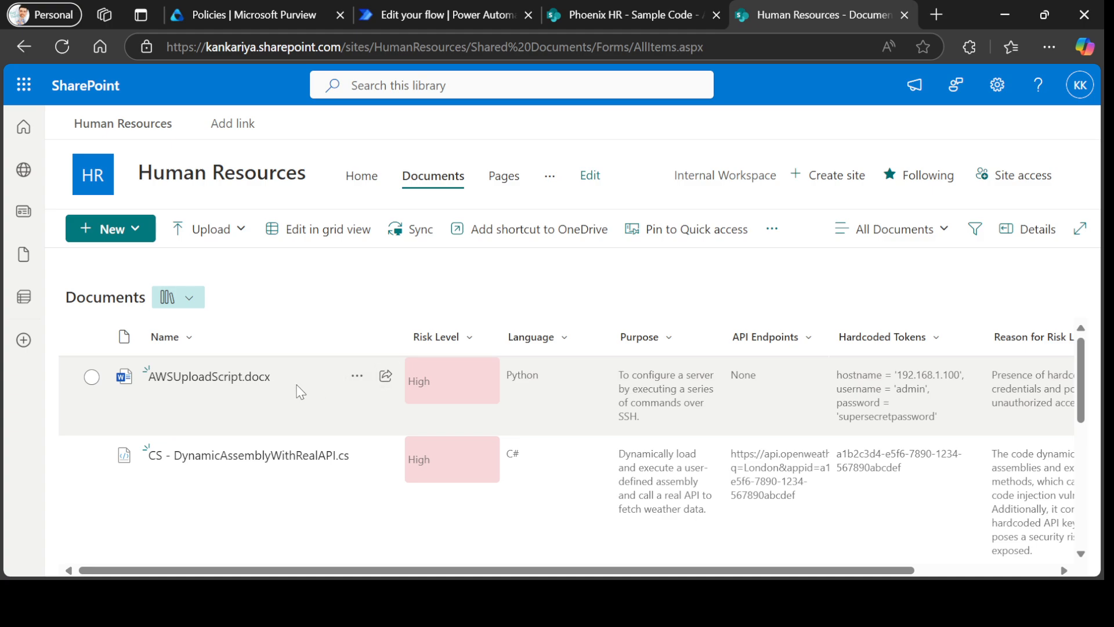
{"action": "scroll", "coordinate": [281, 390], "scroll_direction": "down", "scroll_amount": 2}
{"action": "scroll", "coordinate": [333, 415], "scroll_direction": "up", "scroll_amount": 2}
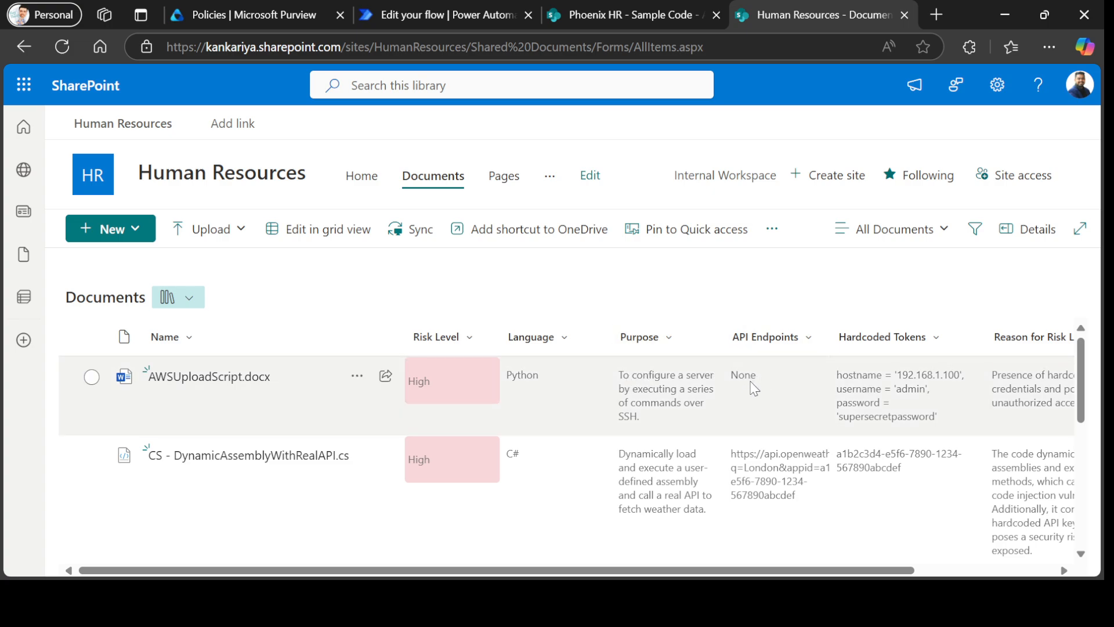
{"action": "scroll", "coordinate": [748, 390], "scroll_direction": "down", "scroll_amount": 6}
{"action": "scroll", "coordinate": [756, 478], "scroll_direction": "up", "scroll_amount": 6}
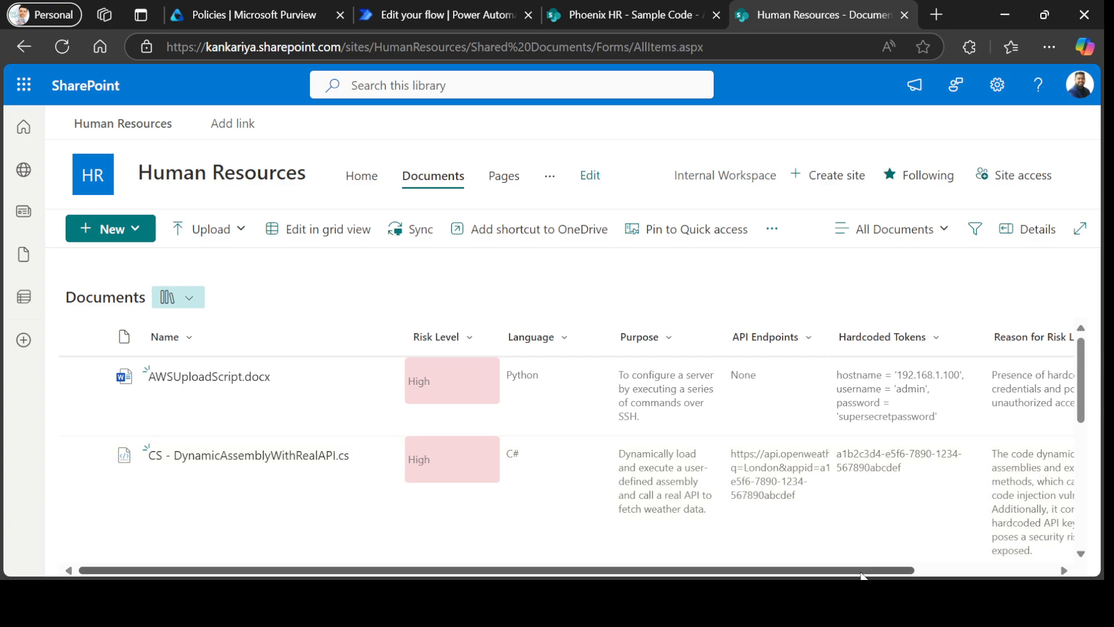
{"action": "scroll", "coordinate": [755, 464], "scroll_direction": "right", "scroll_amount": 1}
{"action": "scroll", "coordinate": [792, 380], "scroll_direction": "right", "scroll_amount": 2}
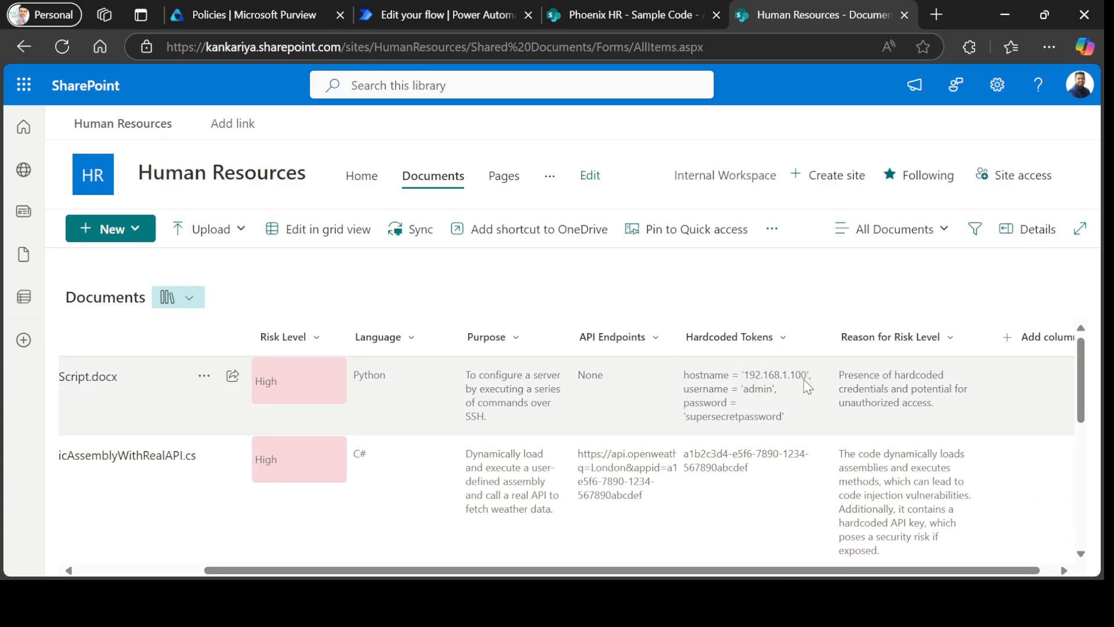
{"action": "scroll", "coordinate": [469, 377], "scroll_direction": "left", "scroll_amount": 3}
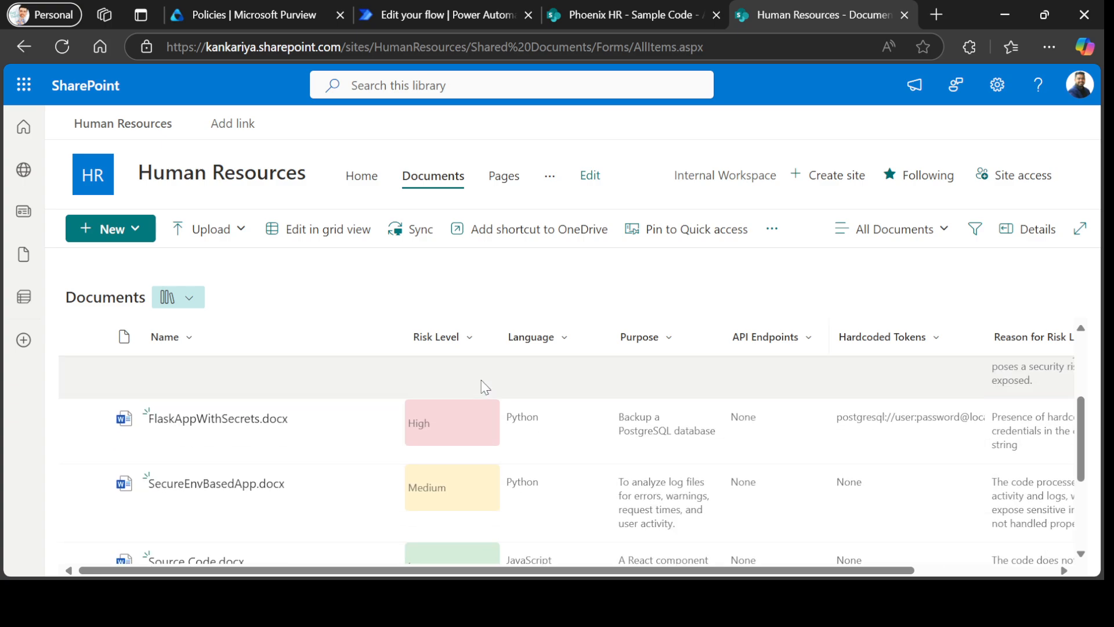
{"action": "scroll", "coordinate": [473, 388], "scroll_direction": "down", "scroll_amount": 5}
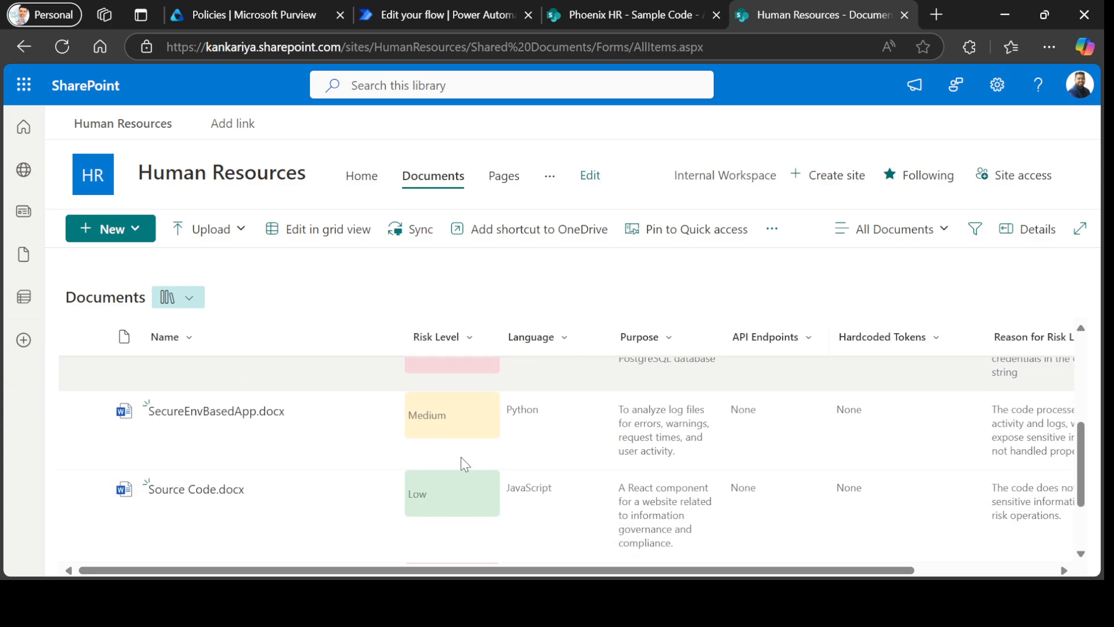
{"action": "scroll", "coordinate": [477, 435], "scroll_direction": "down", "scroll_amount": 2}
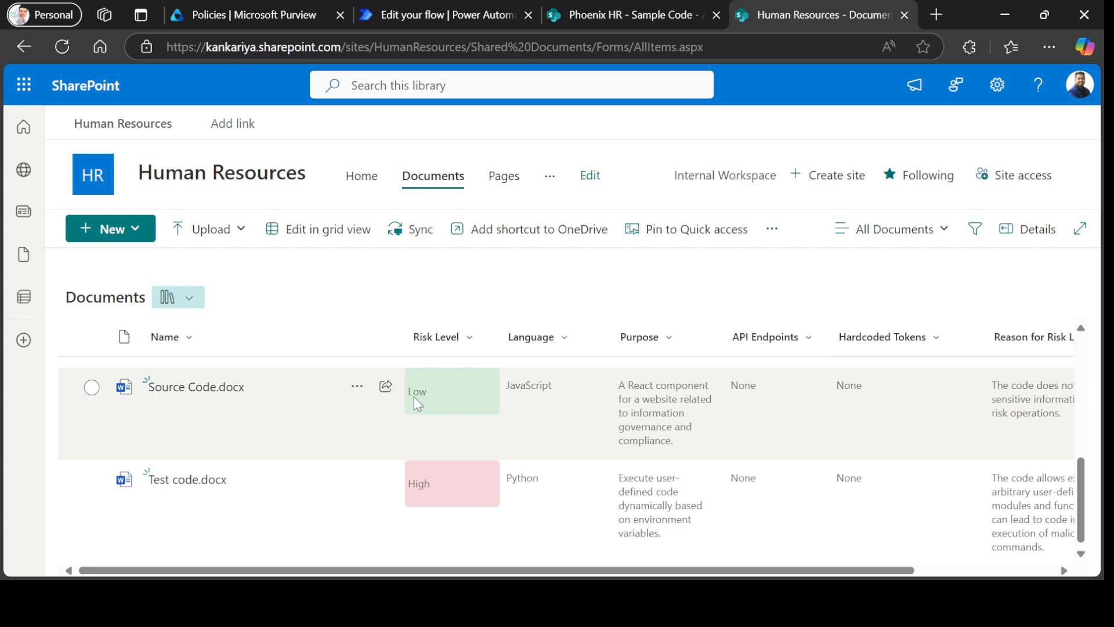
{"action": "scroll", "coordinate": [486, 401], "scroll_direction": "down", "scroll_amount": 1}
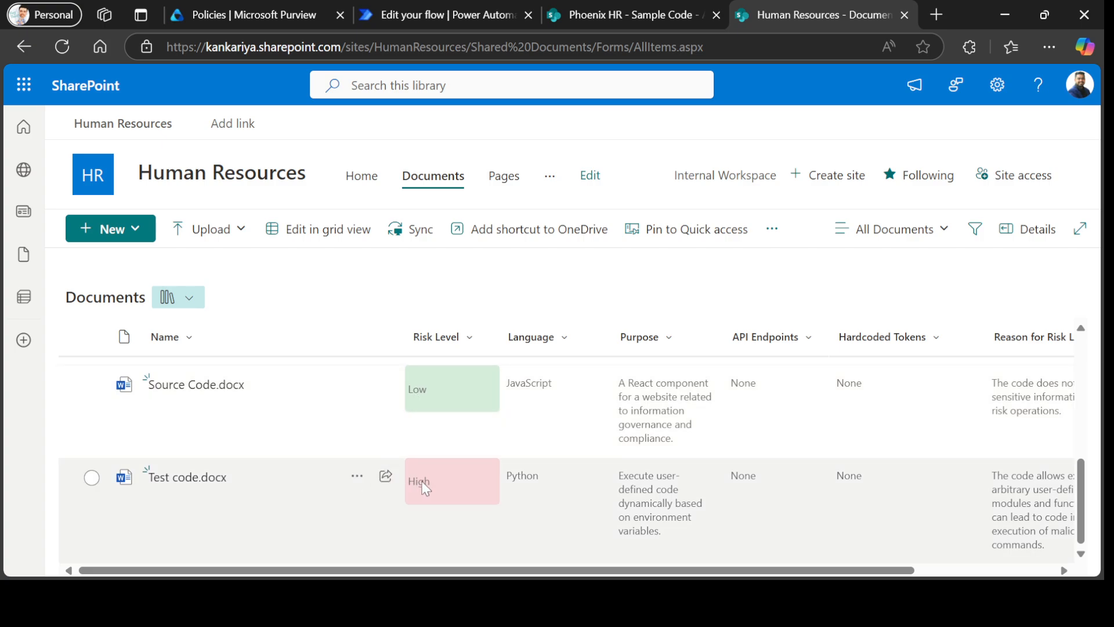
{"action": "scroll", "coordinate": [455, 486], "scroll_direction": "up", "scroll_amount": 2}
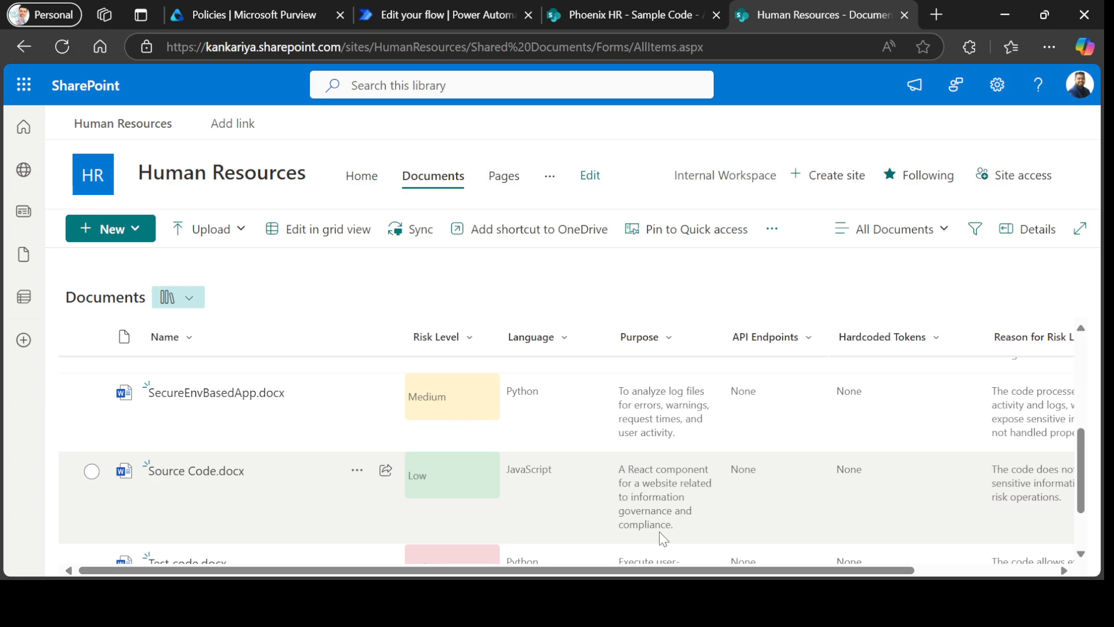
{"action": "left_click_drag", "start_coordinate": [747, 571], "coordinate": [913, 573]}
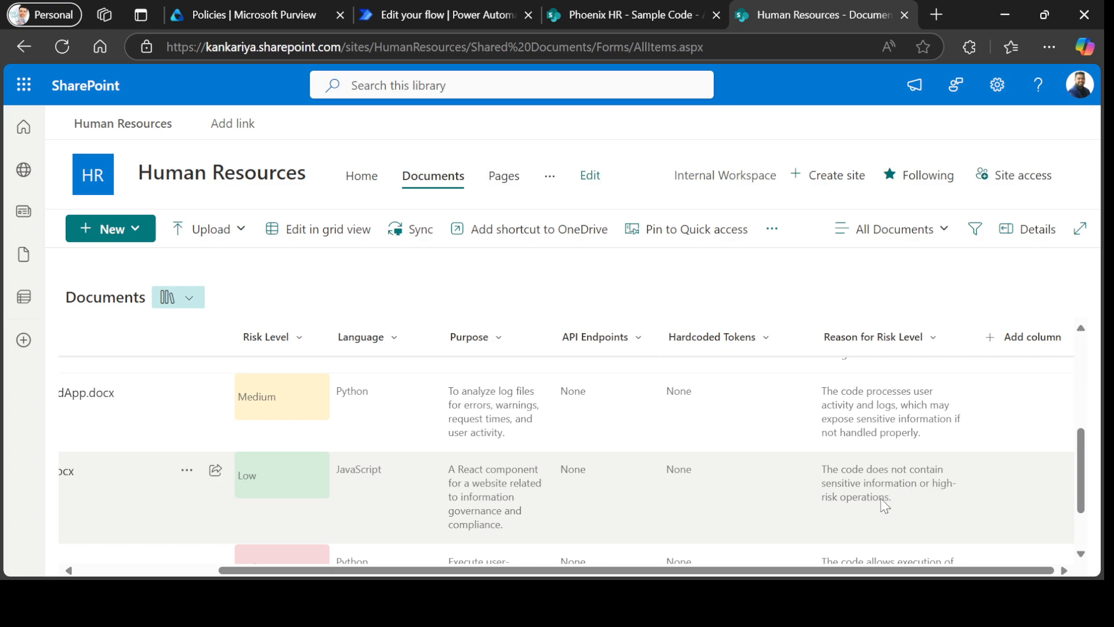
{"action": "scroll", "coordinate": [607, 521], "scroll_direction": "up", "scroll_amount": 2}
{"action": "scroll", "coordinate": [607, 522], "scroll_direction": "up", "scroll_amount": 3}
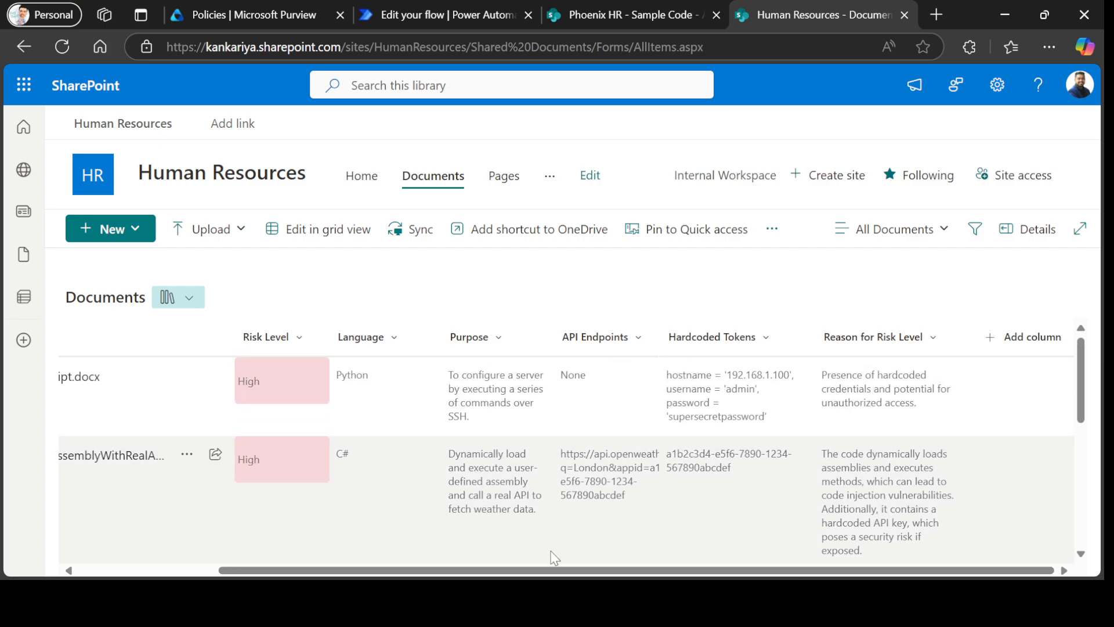
{"action": "left_click_drag", "start_coordinate": [556, 569], "coordinate": [523, 570]}
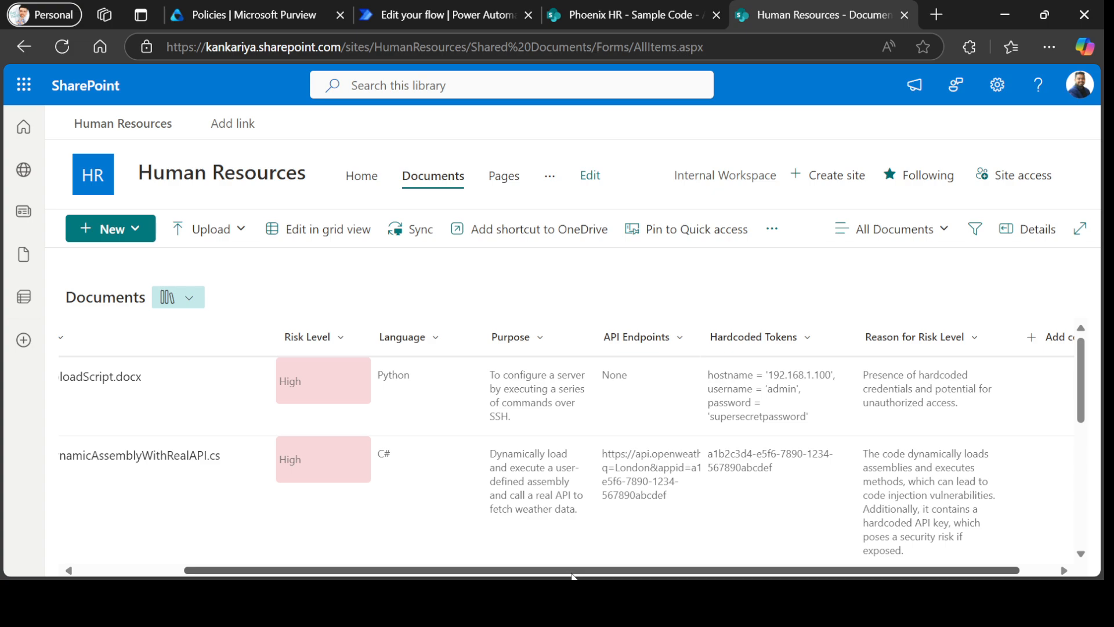
{"action": "left_click_drag", "start_coordinate": [572, 572], "coordinate": [607, 572]}
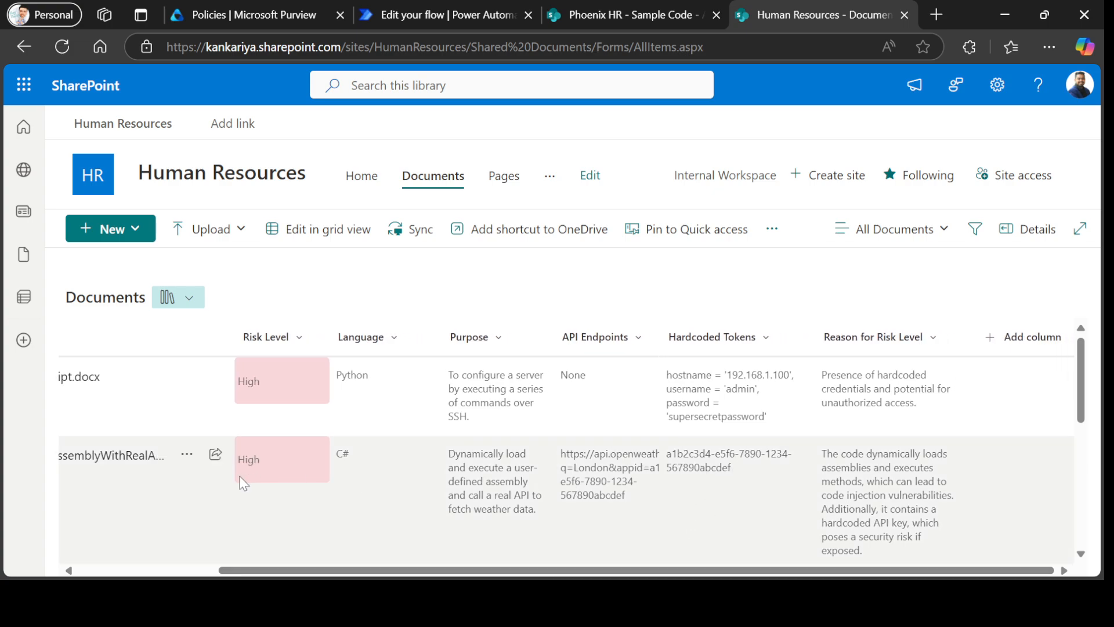
{"action": "scroll", "coordinate": [928, 499], "scroll_direction": "down", "scroll_amount": 2}
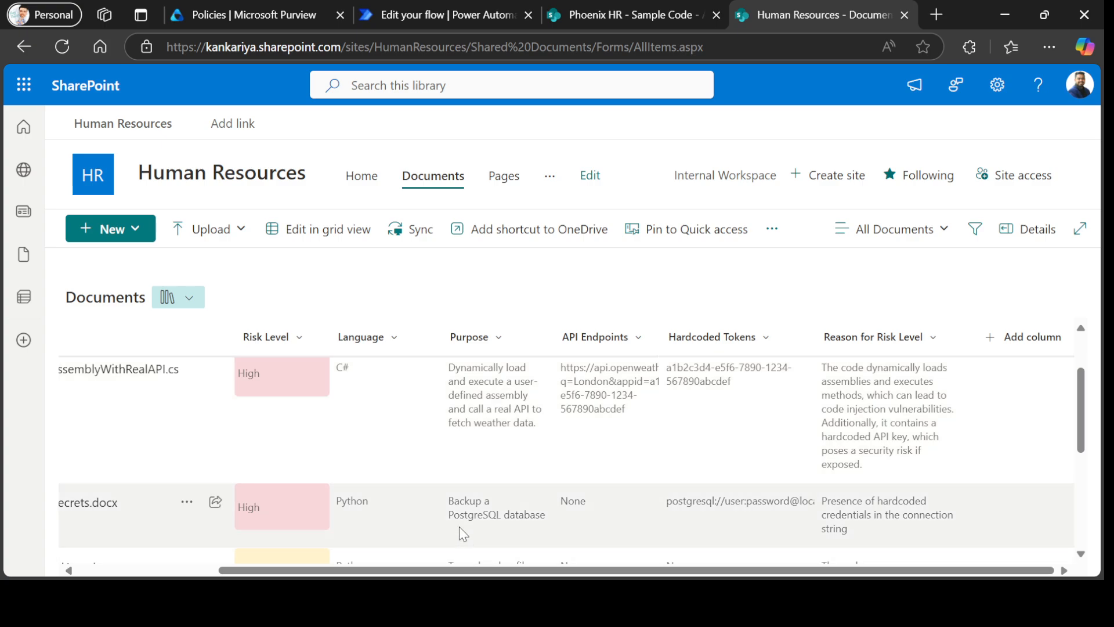
{"action": "scroll", "coordinate": [460, 530], "scroll_direction": "down", "scroll_amount": 3}
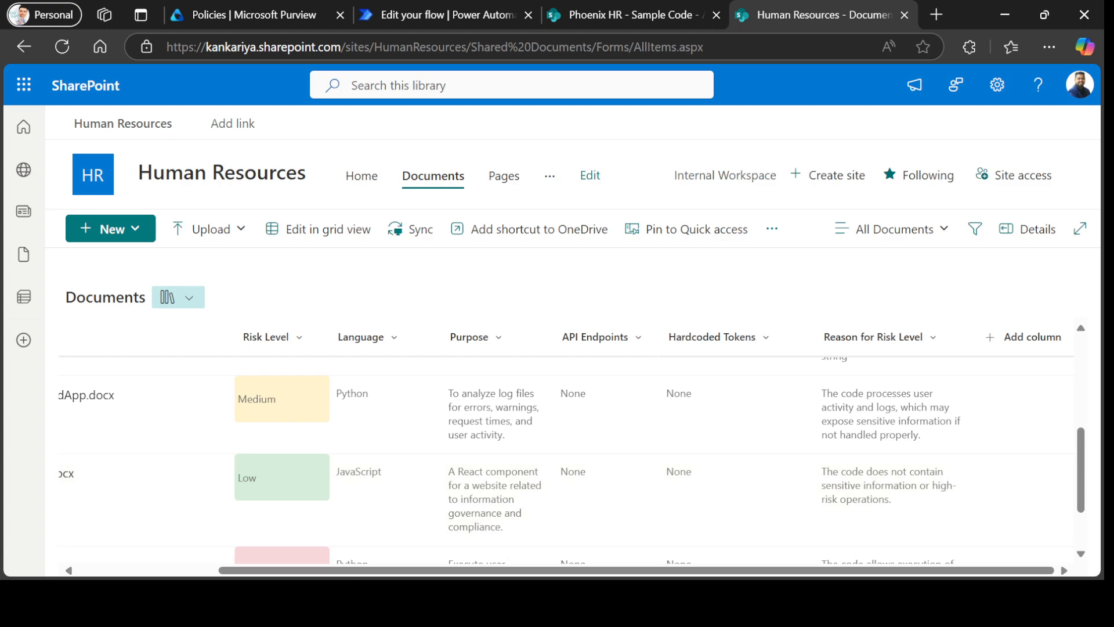
{"action": "scroll", "coordinate": [563, 453], "scroll_direction": "left", "scroll_amount": 3}
{"action": "scroll", "coordinate": [563, 453], "scroll_direction": "right", "scroll_amount": 3}
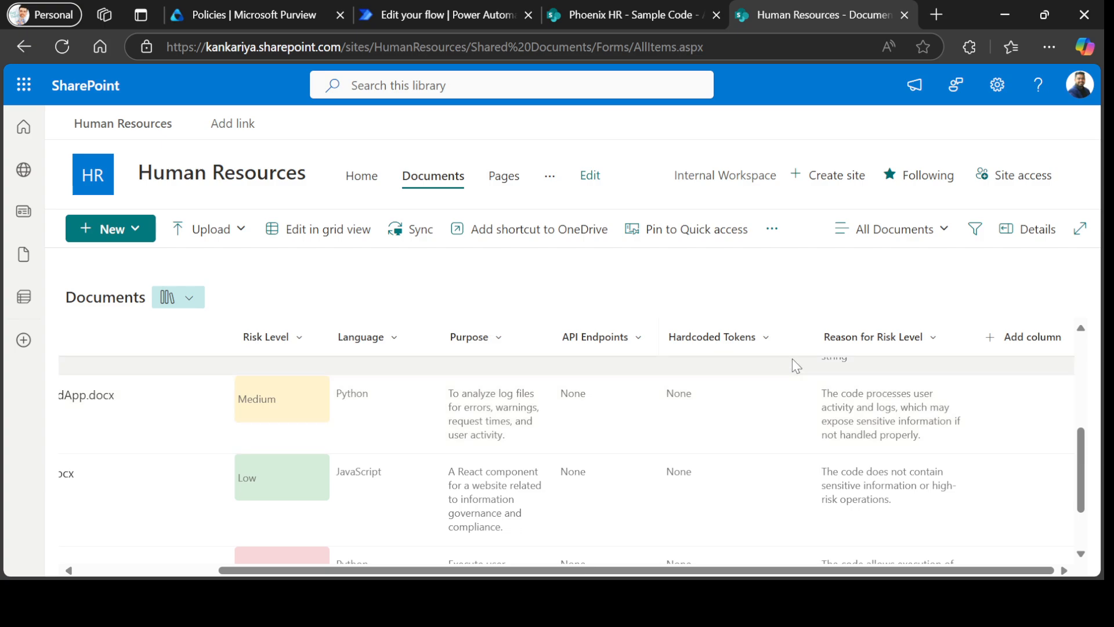
{"action": "scroll", "coordinate": [696, 565], "scroll_direction": "left", "scroll_amount": 3}
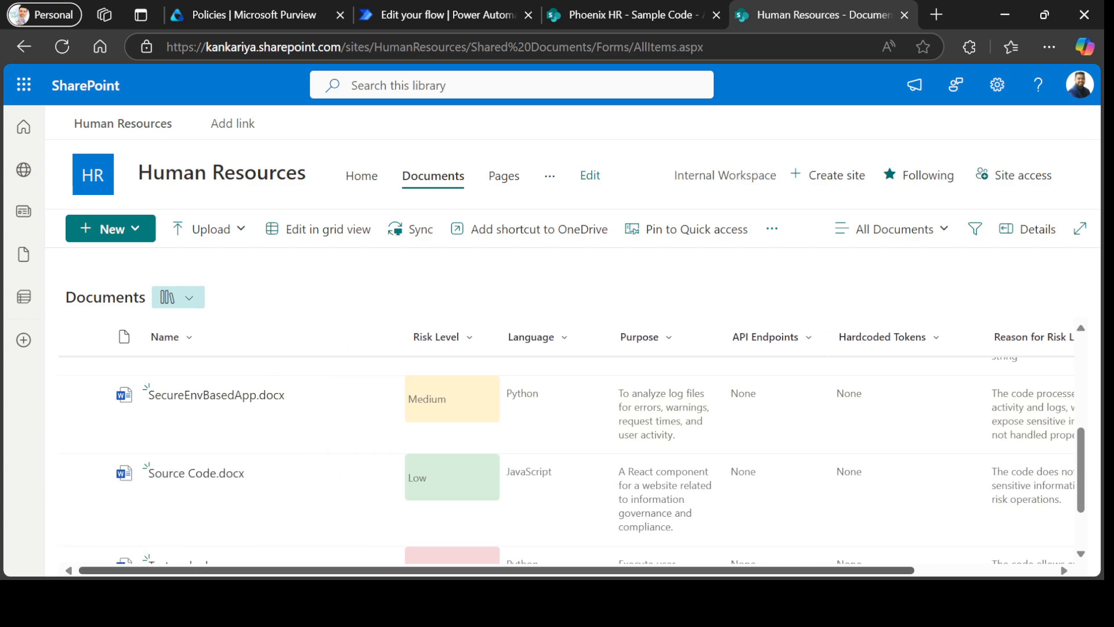
{"action": "scroll", "coordinate": [624, 438], "scroll_direction": "right", "scroll_amount": 3}
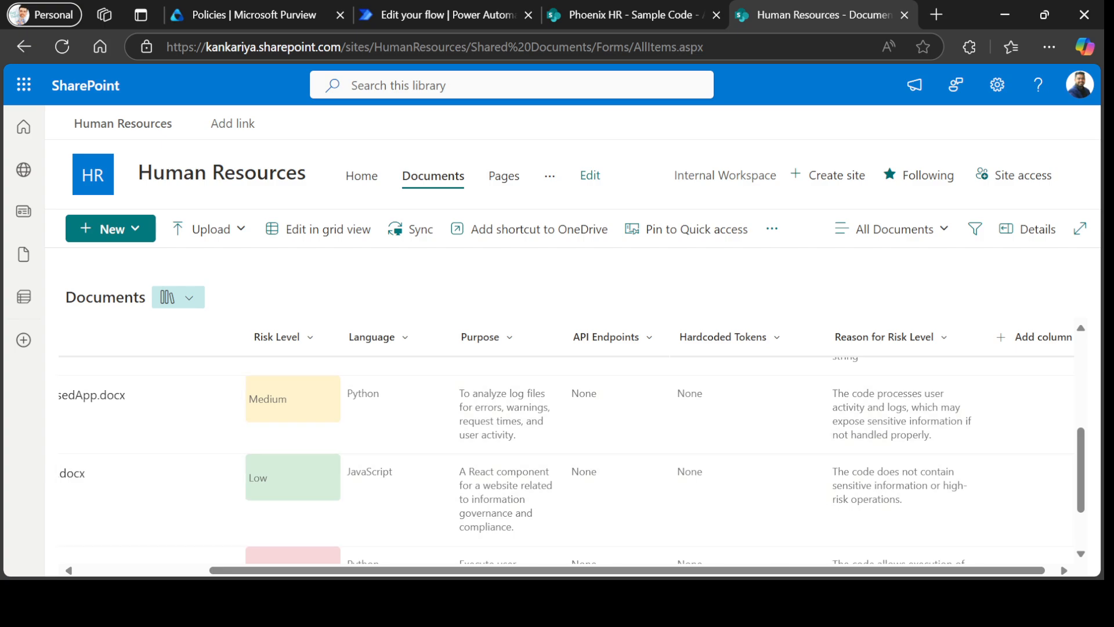
{"action": "left_click_drag", "start_coordinate": [744, 570], "coordinate": [624, 568]}
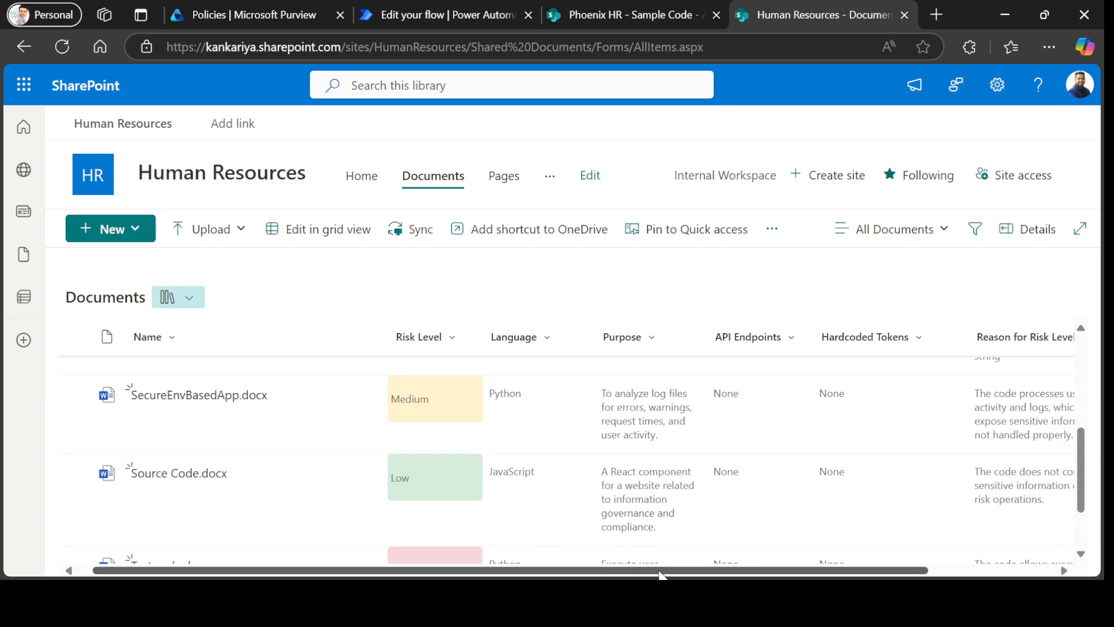
Open the latest successful DLP Quarantine File run from the flow's 28-day run history.
{"action": "left_click", "coordinate": [439, 15]}
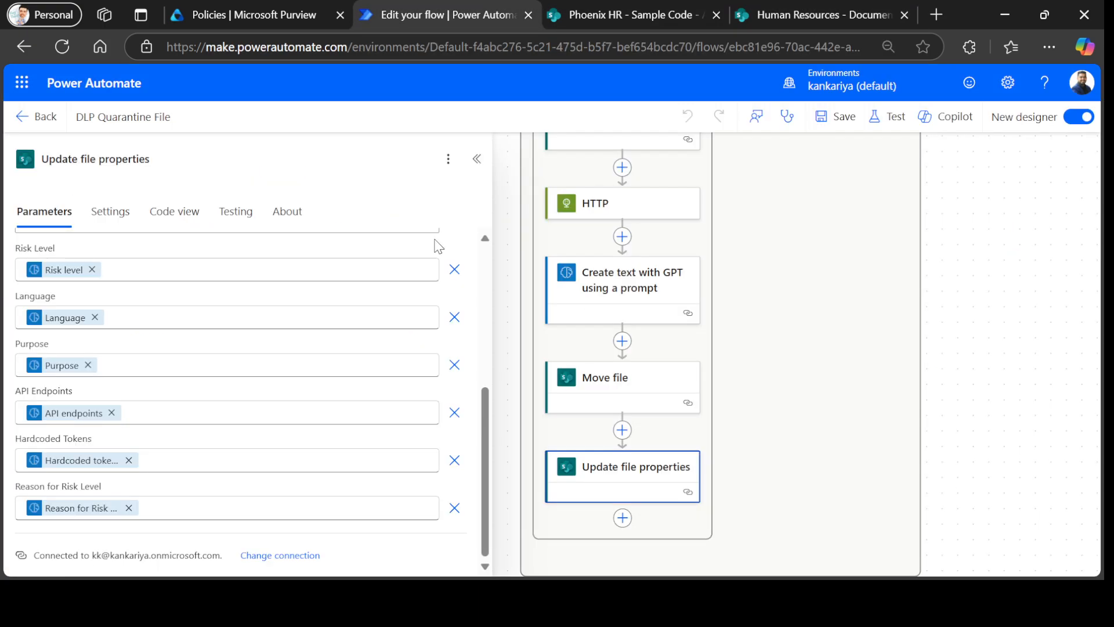
{"action": "left_click", "coordinate": [41, 117]}
{"action": "scroll", "coordinate": [453, 413], "scroll_direction": "down", "scroll_amount": 2}
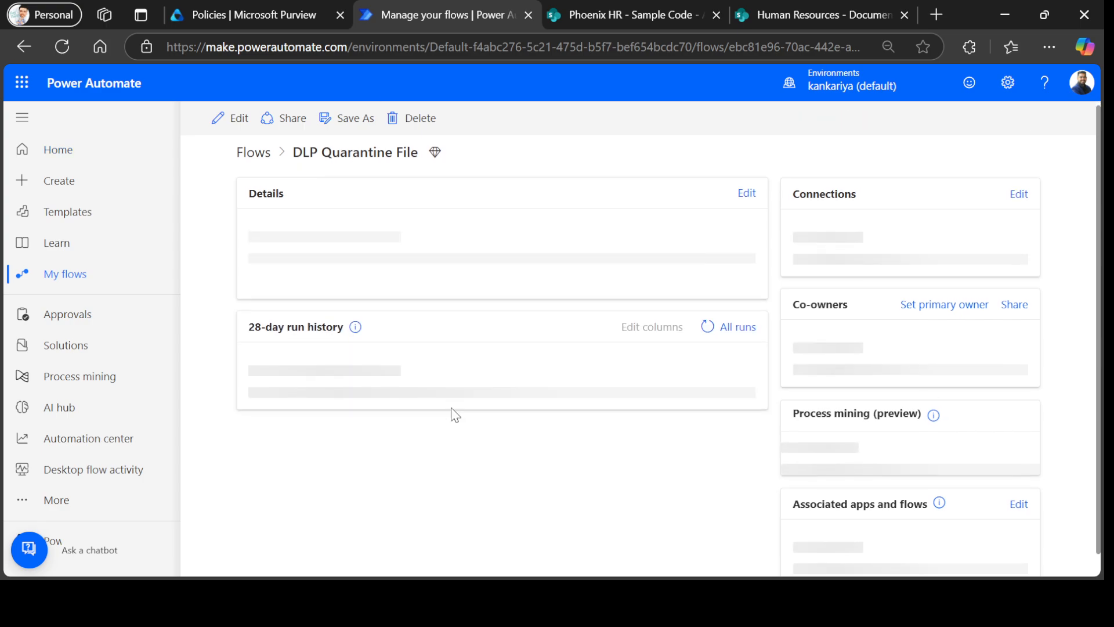
{"action": "scroll", "coordinate": [440, 346], "scroll_direction": "down", "scroll_amount": 3}
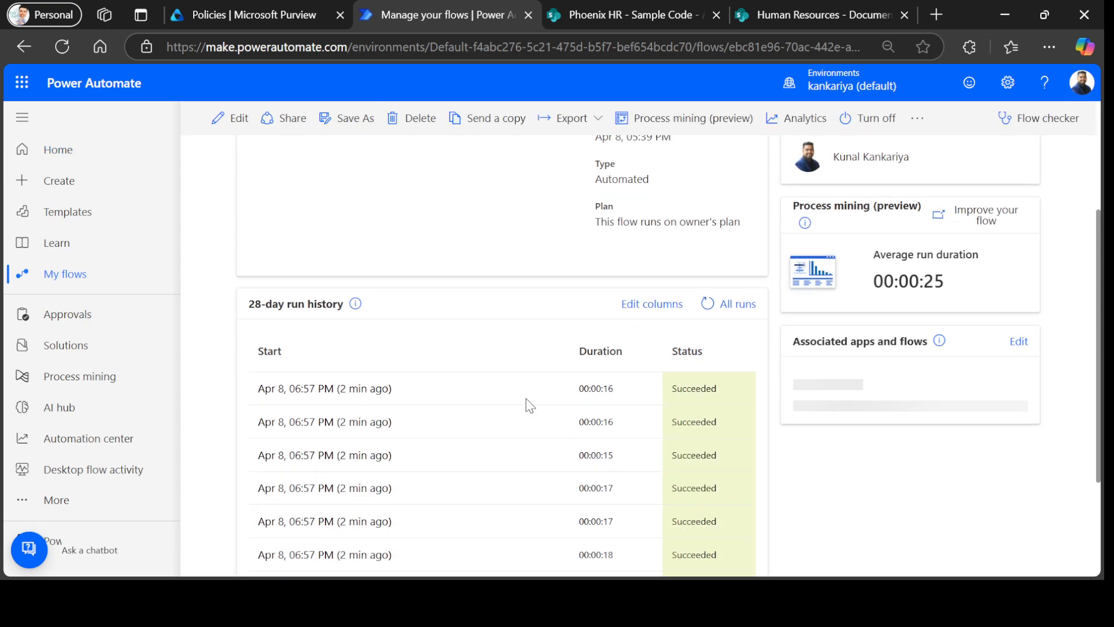
{"action": "left_click", "coordinate": [369, 388]}
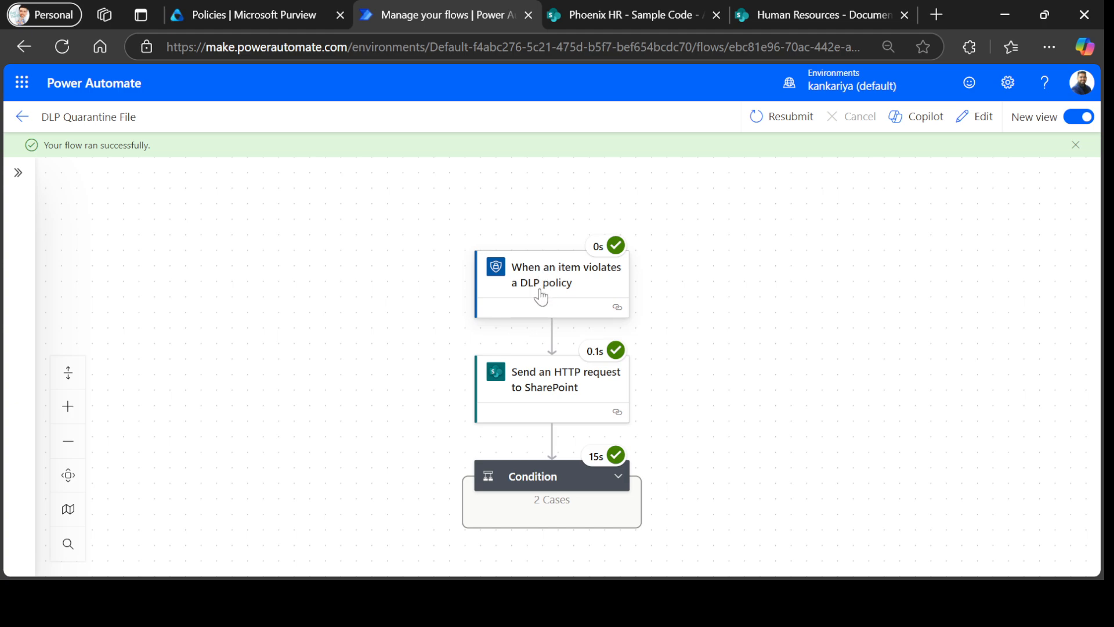
Inspect the SharePoint HTTP request's raw outputs, highlighting the site DisplayName and Id values.
{"action": "scroll", "coordinate": [548, 314], "scroll_direction": "down", "scroll_amount": 1}
{"action": "left_click", "coordinate": [564, 346]}
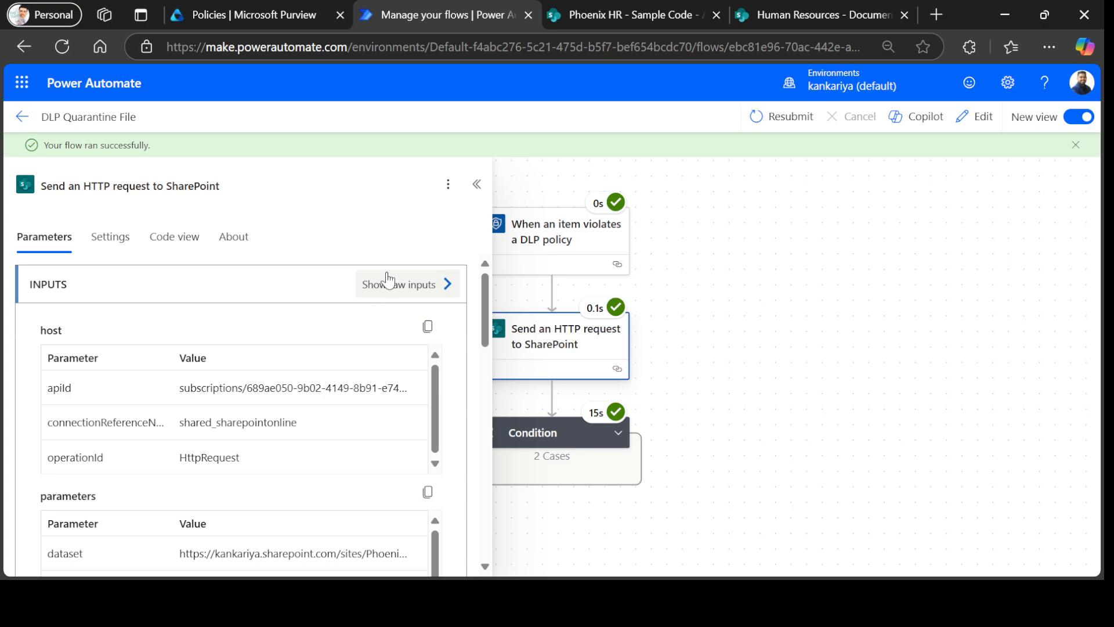
{"action": "scroll", "coordinate": [400, 325], "scroll_direction": "down", "scroll_amount": 3}
{"action": "left_click", "coordinate": [401, 520]}
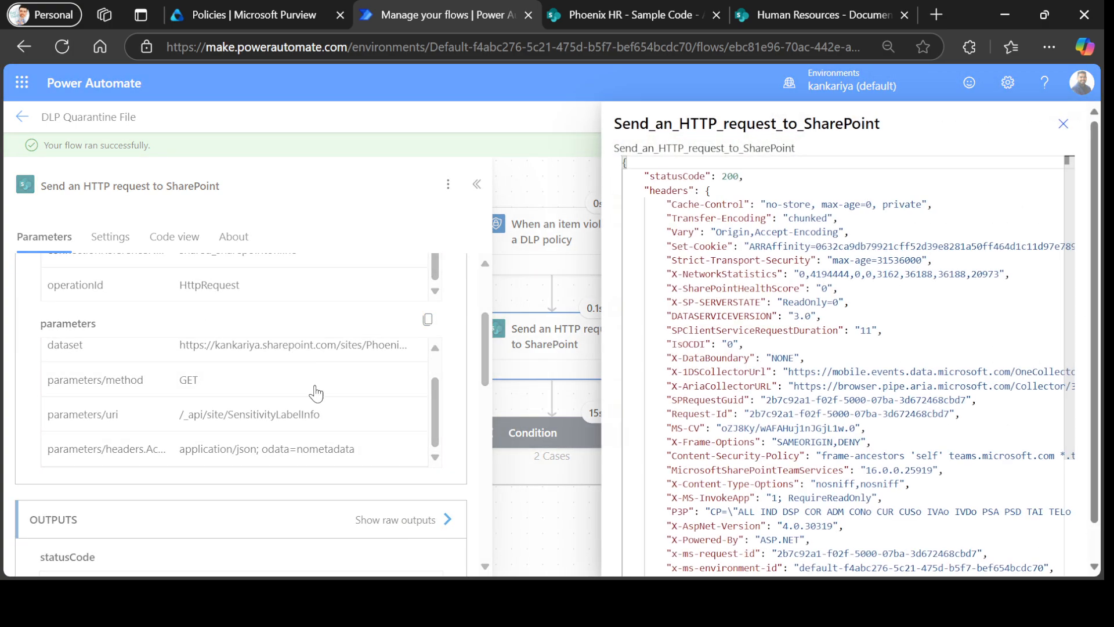
{"action": "scroll", "coordinate": [734, 319], "scroll_direction": "down", "scroll_amount": 5}
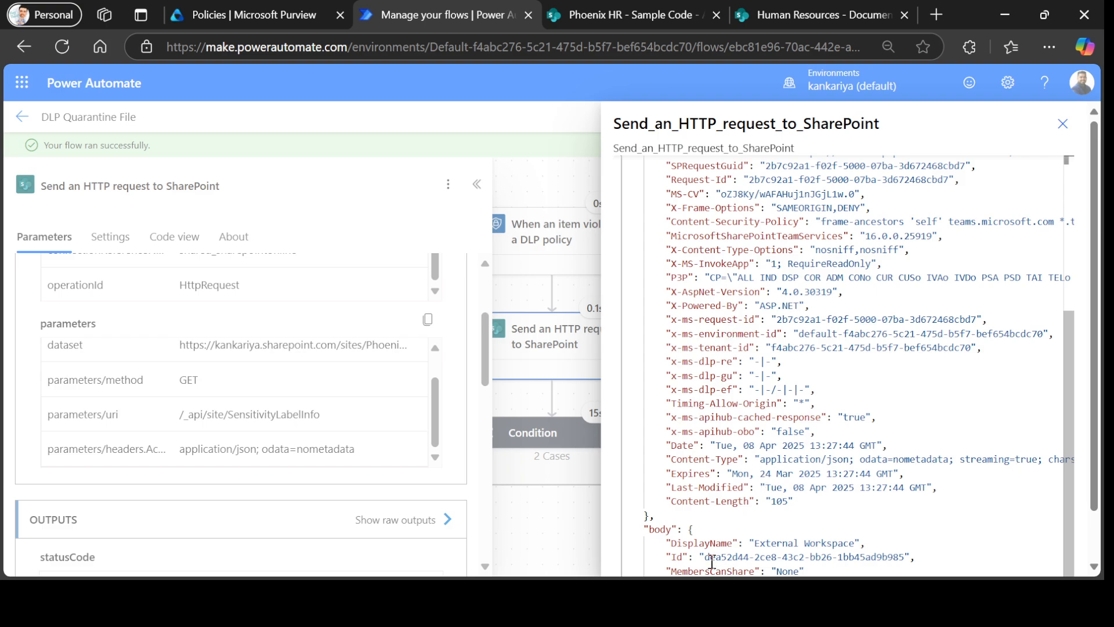
{"action": "left_click_drag", "start_coordinate": [694, 544], "coordinate": [840, 543]}
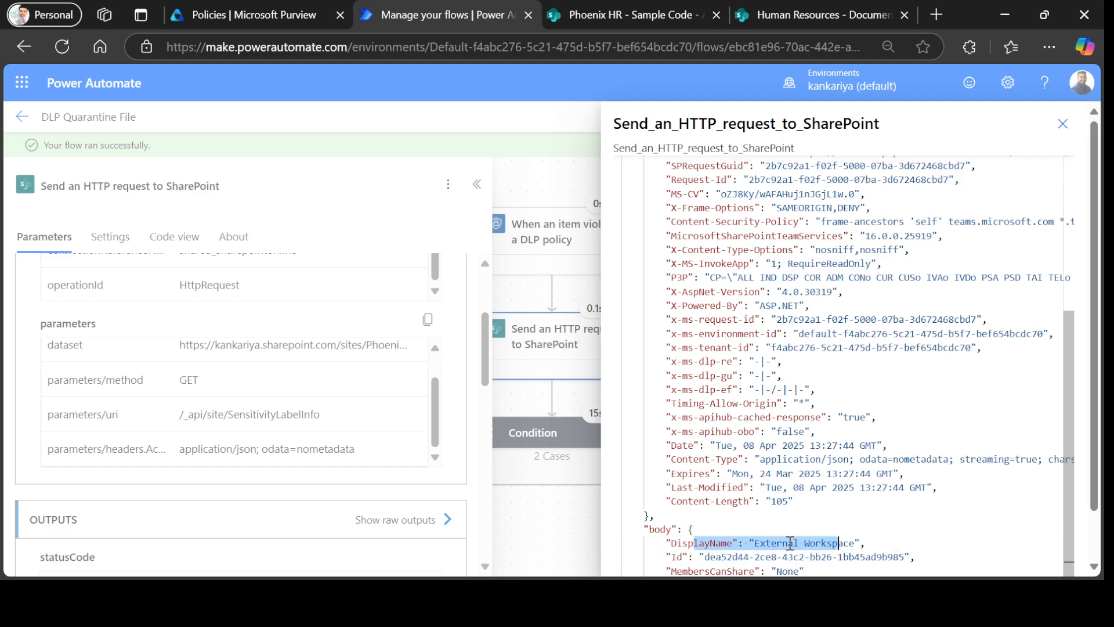
{"action": "left_click_drag", "start_coordinate": [728, 559], "coordinate": [895, 559]}
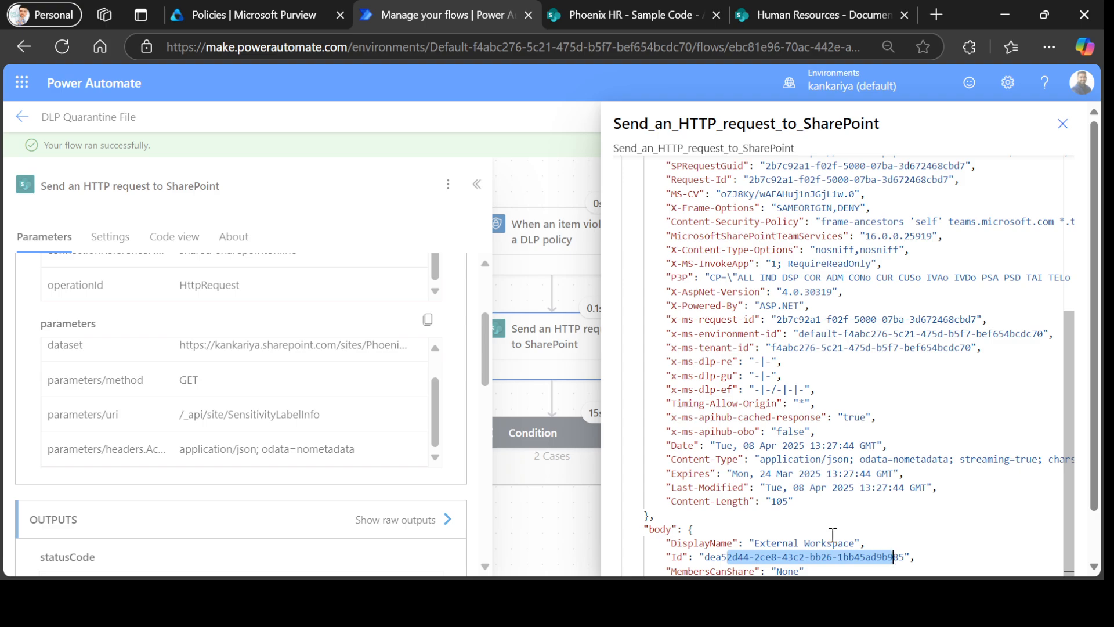
{"action": "left_click", "coordinate": [1063, 124]}
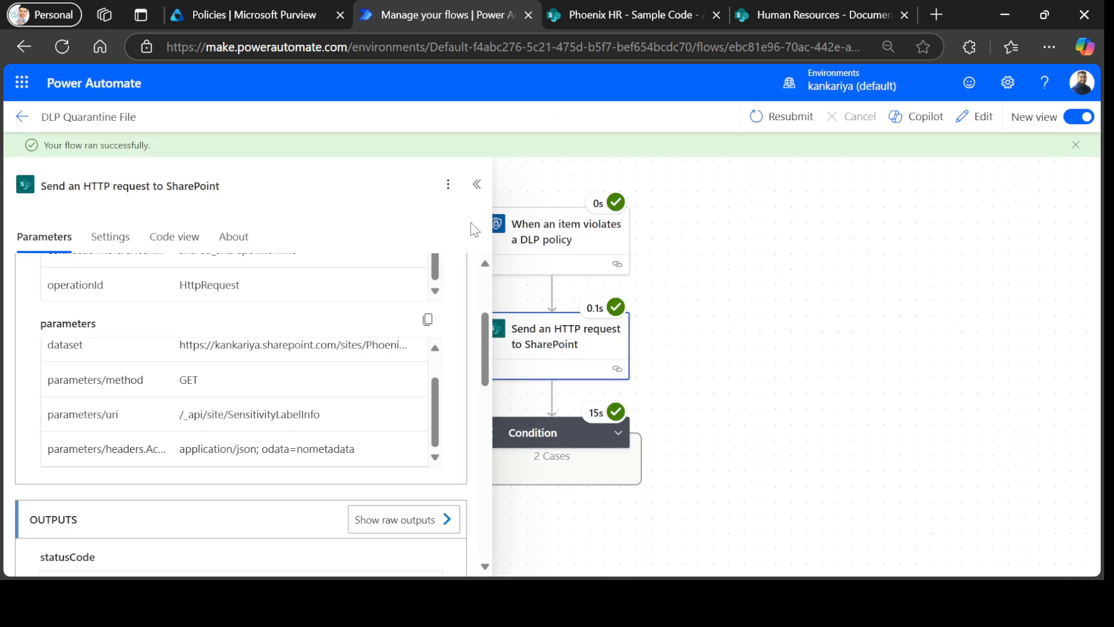
Expand the Condition step to reveal its True branch steps.
{"action": "left_click", "coordinate": [477, 184]}
{"action": "left_click", "coordinate": [522, 434]}
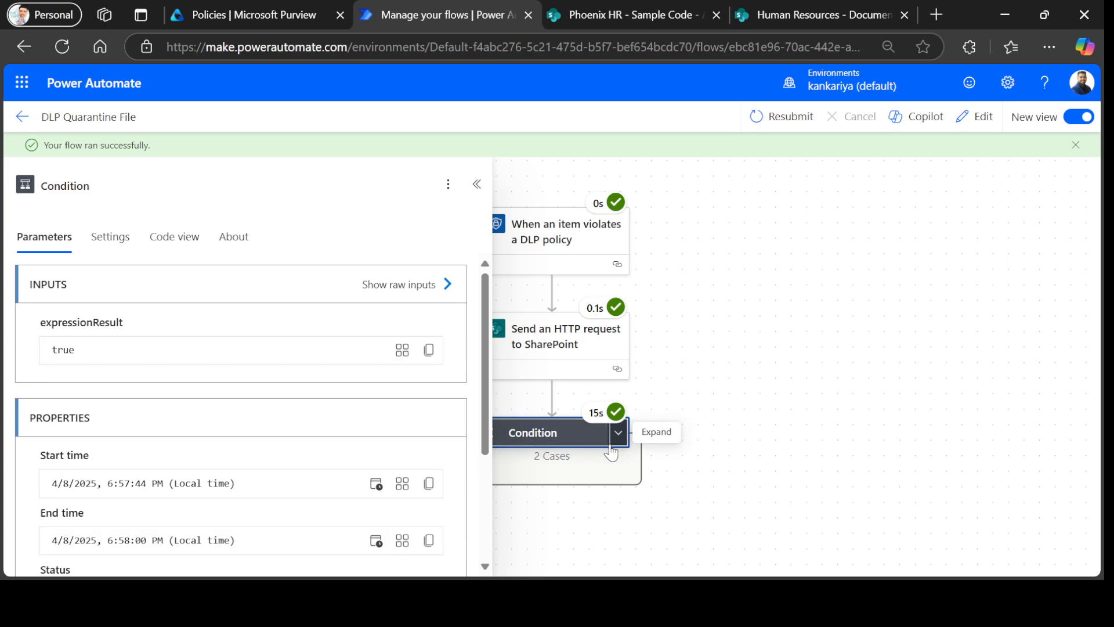
{"action": "left_click", "coordinate": [617, 436]}
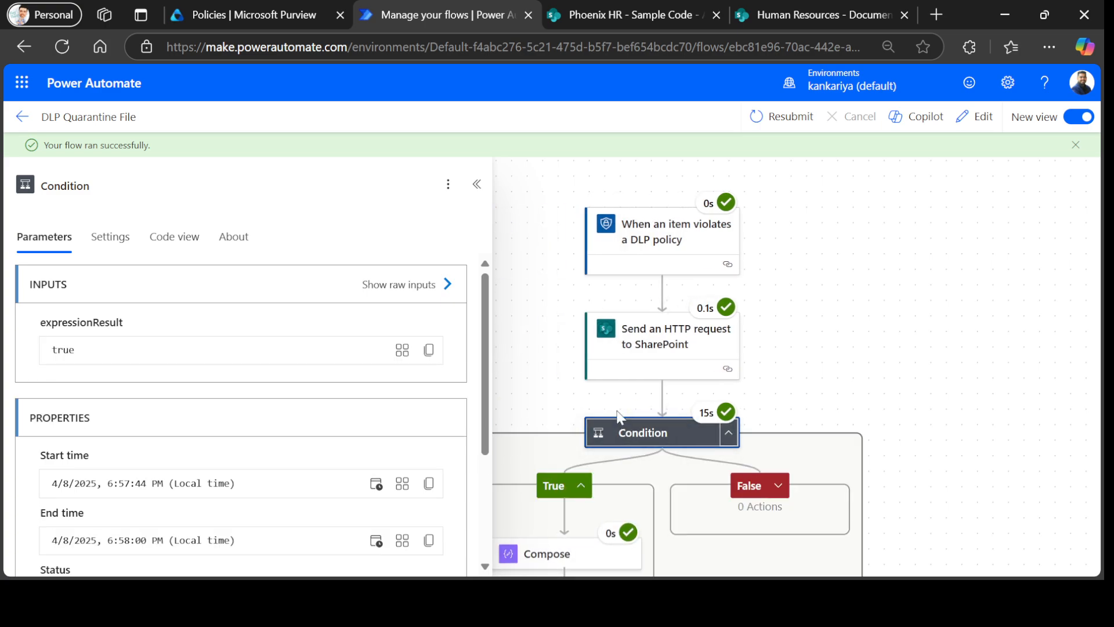
{"action": "left_click", "coordinate": [477, 184]}
{"action": "scroll", "coordinate": [563, 376], "scroll_direction": "down", "scroll_amount": 3}
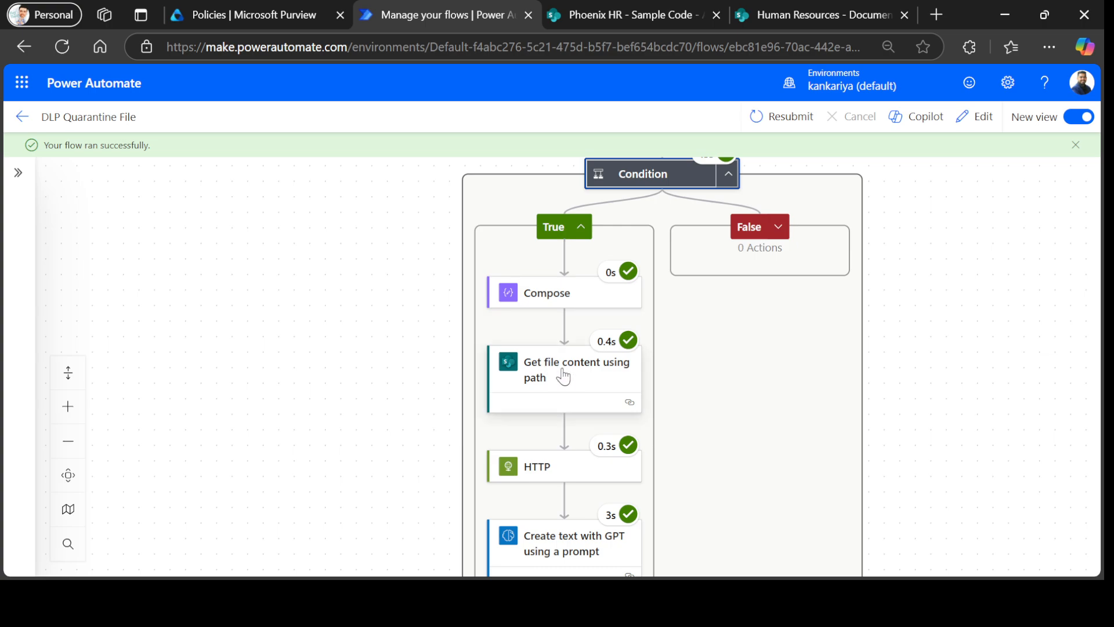
Inspect the Get file content step's raw outputs, highlighting the file's base64 $content value.
{"action": "left_click", "coordinate": [550, 375]}
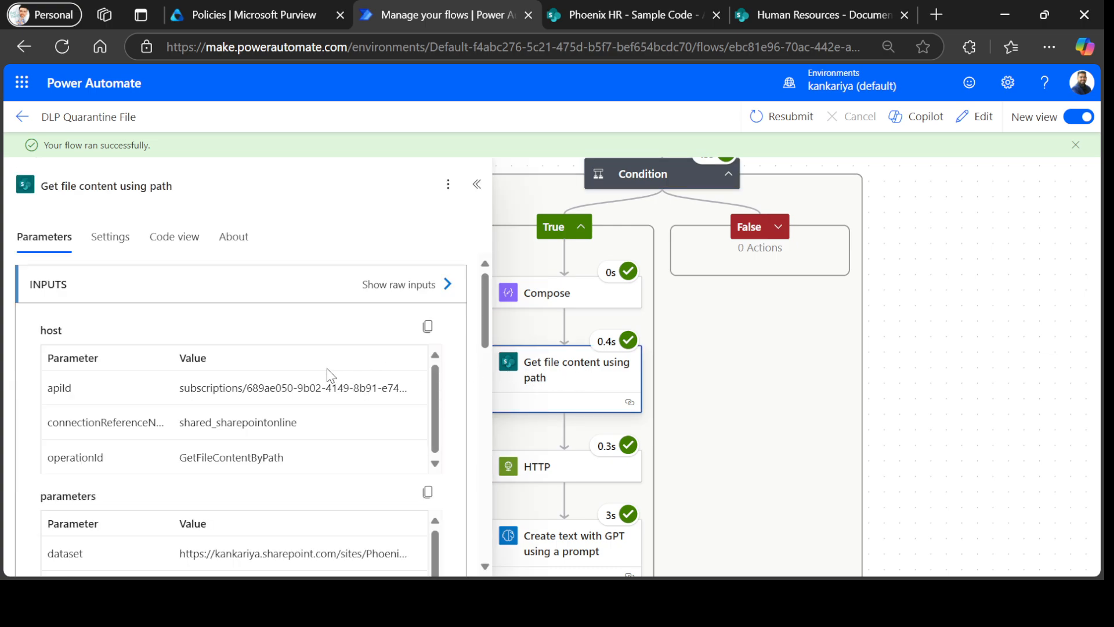
{"action": "scroll", "coordinate": [348, 400], "scroll_direction": "down", "scroll_amount": 10}
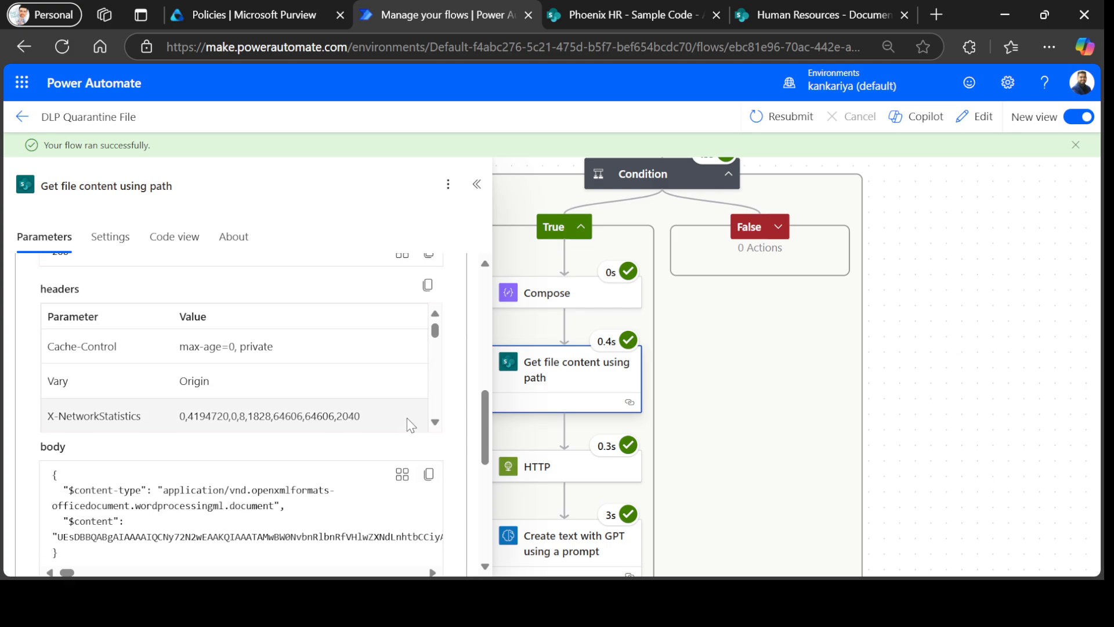
{"action": "scroll", "coordinate": [406, 417], "scroll_direction": "up", "scroll_amount": 5}
{"action": "left_click", "coordinate": [406, 433]}
{"action": "scroll", "coordinate": [889, 403], "scroll_direction": "down", "scroll_amount": 3}
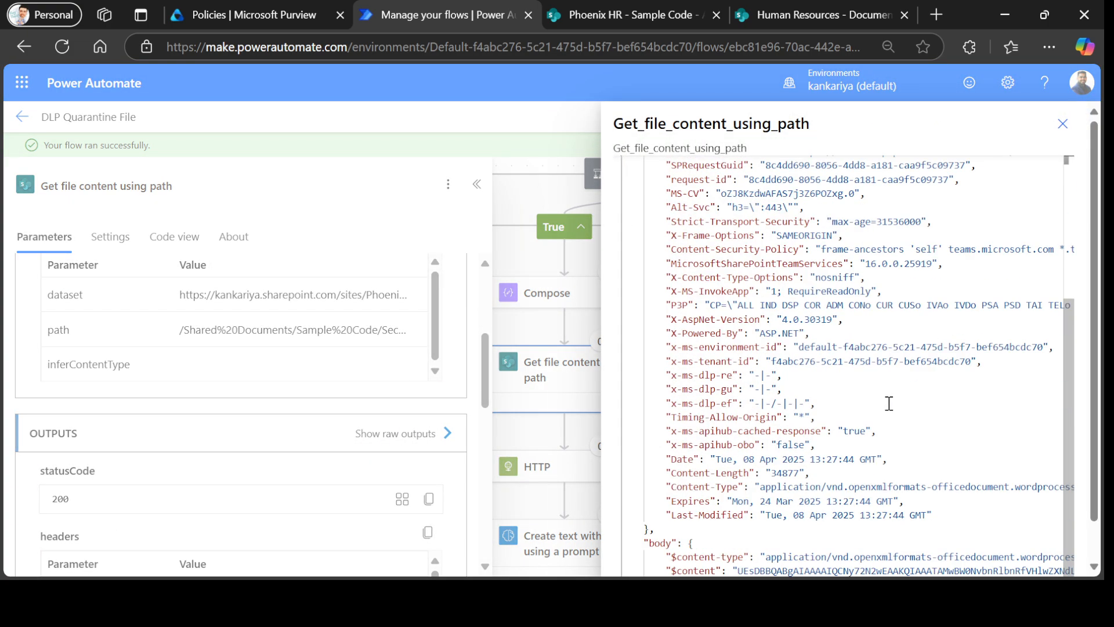
{"action": "left_click_drag", "start_coordinate": [740, 568], "coordinate": [983, 572]}
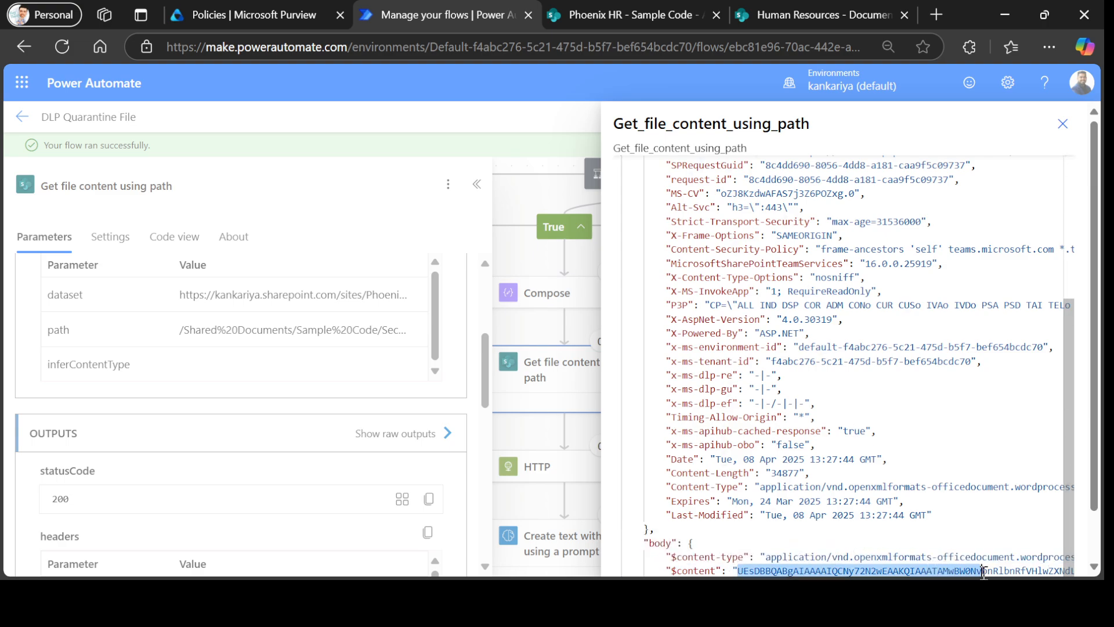
{"action": "left_click", "coordinate": [1063, 124]}
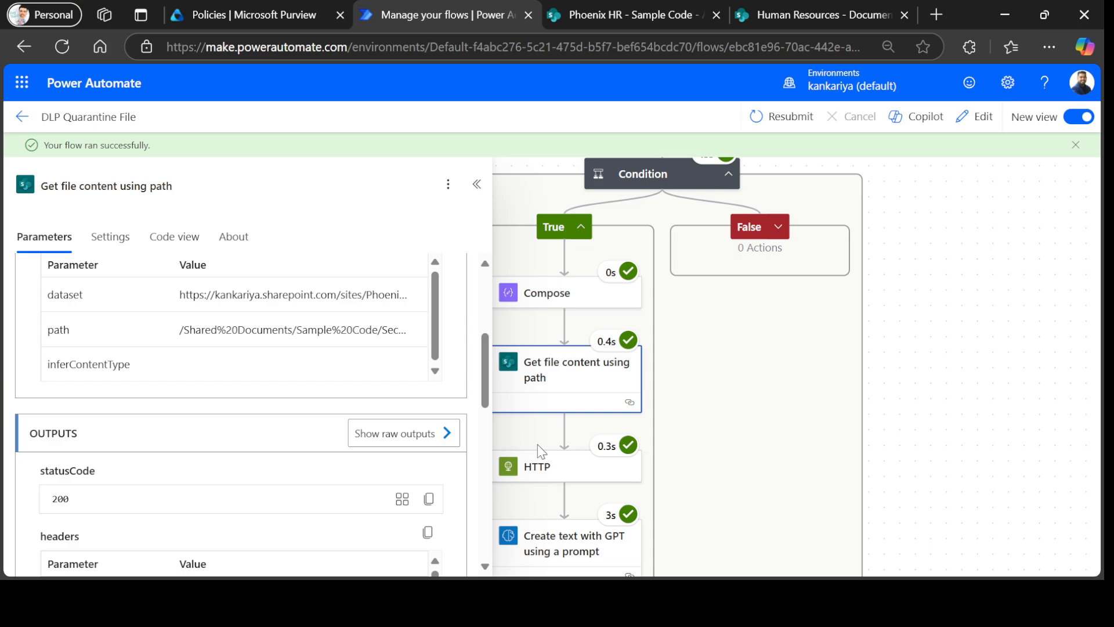
{"action": "left_click", "coordinate": [542, 470]}
{"action": "left_click", "coordinate": [540, 470]}
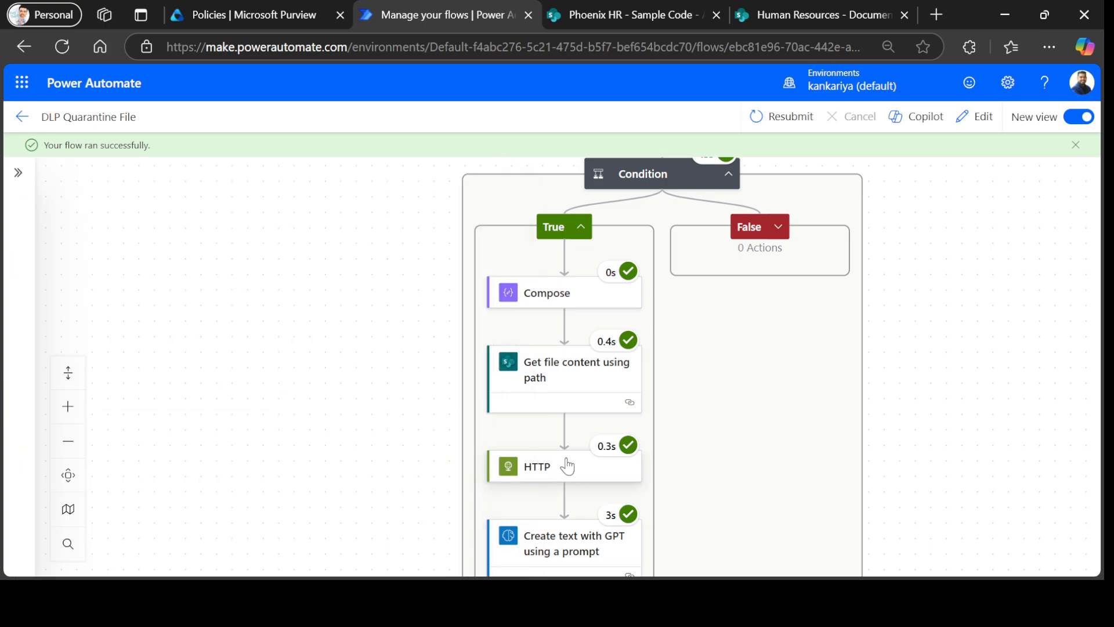
Review the HTTP step's raw output JSON, checking the extracted source-code text and file name.
{"action": "left_click", "coordinate": [567, 467]}
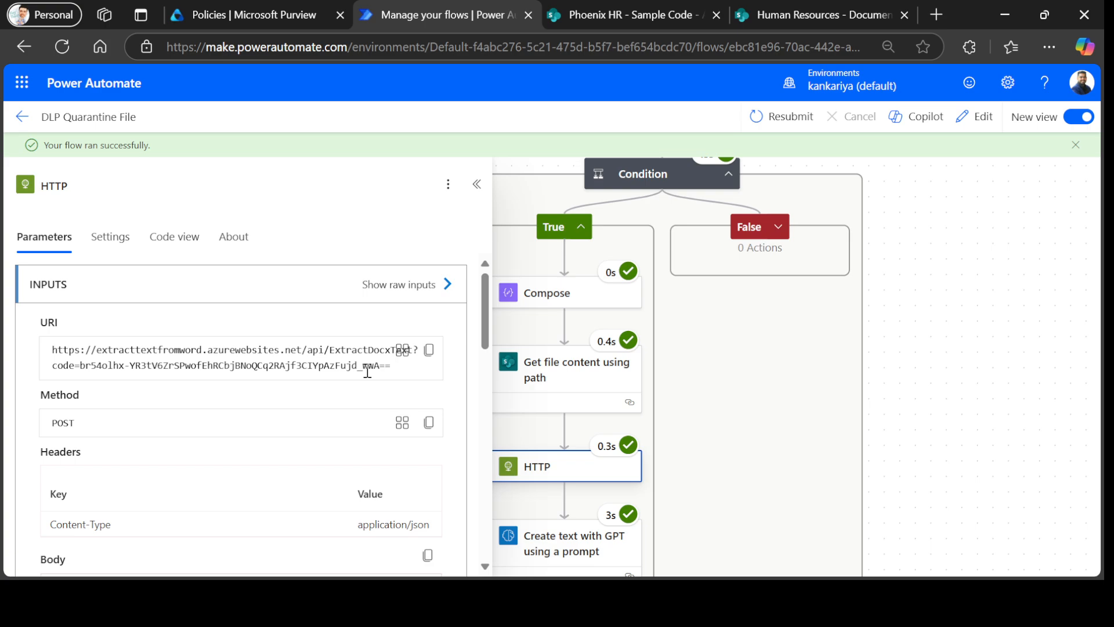
{"action": "scroll", "coordinate": [342, 371], "scroll_direction": "down", "scroll_amount": 3}
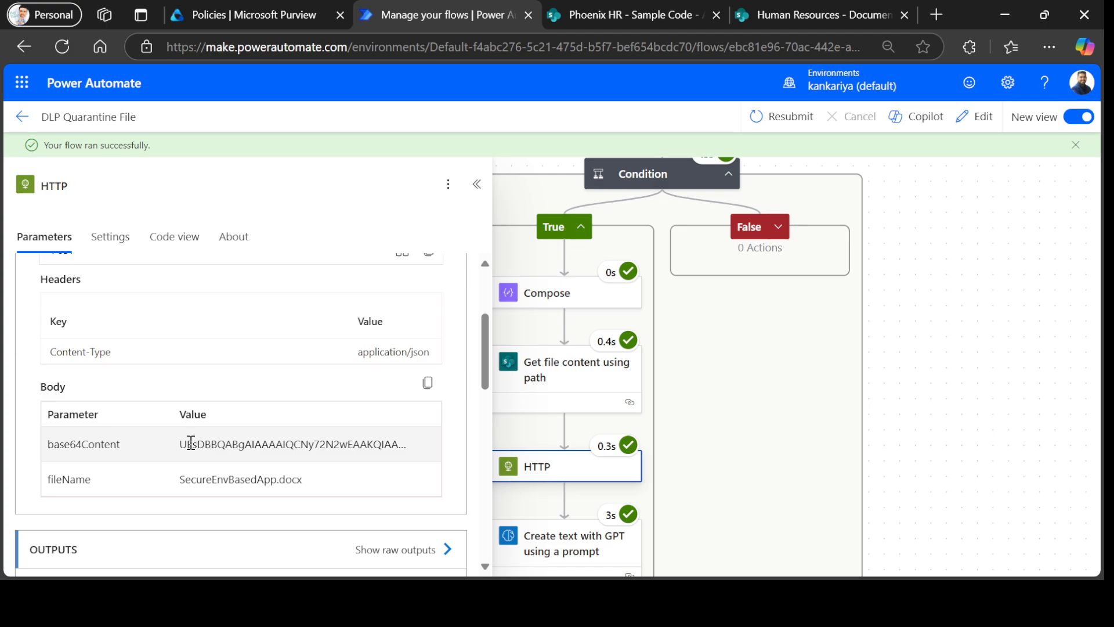
{"action": "scroll", "coordinate": [349, 453], "scroll_direction": "down", "scroll_amount": 4}
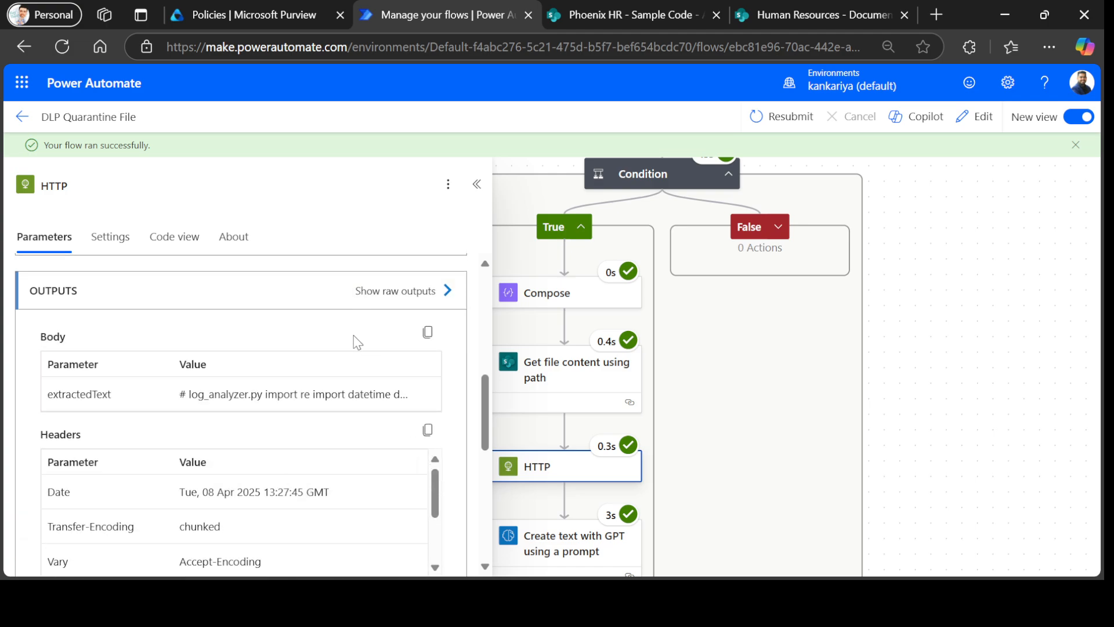
{"action": "left_click", "coordinate": [382, 292]}
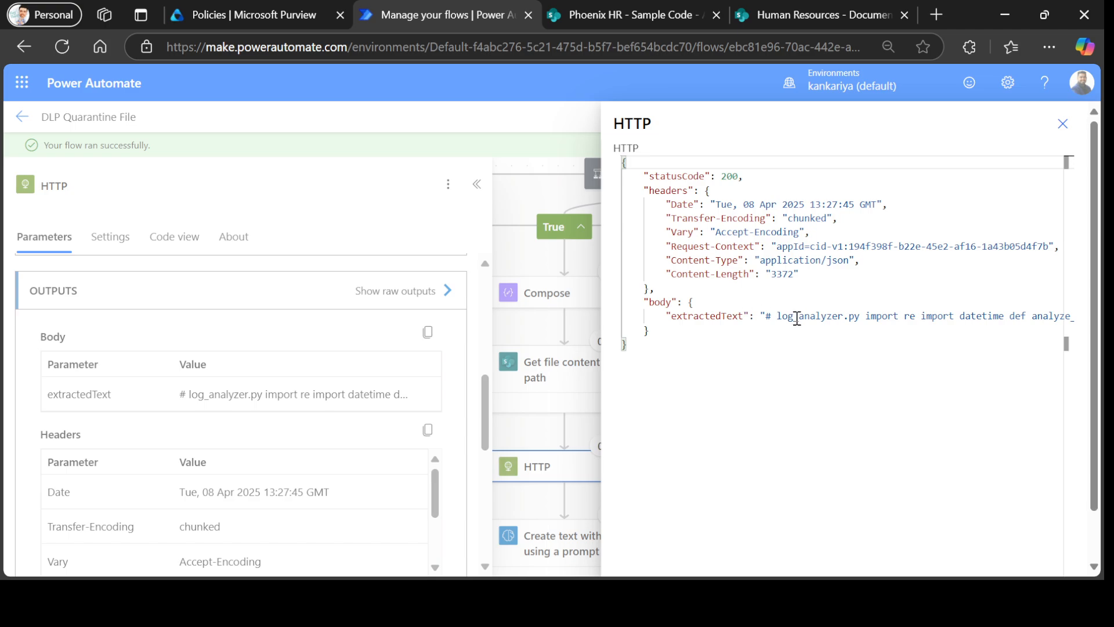
{"action": "left_click_drag", "start_coordinate": [797, 319], "coordinate": [1027, 306]}
{"action": "left_click", "coordinate": [966, 332]}
{"action": "left_click", "coordinate": [924, 346]}
{"action": "left_click_drag", "start_coordinate": [845, 320], "coordinate": [991, 316]}
{"action": "left_click", "coordinate": [923, 331]}
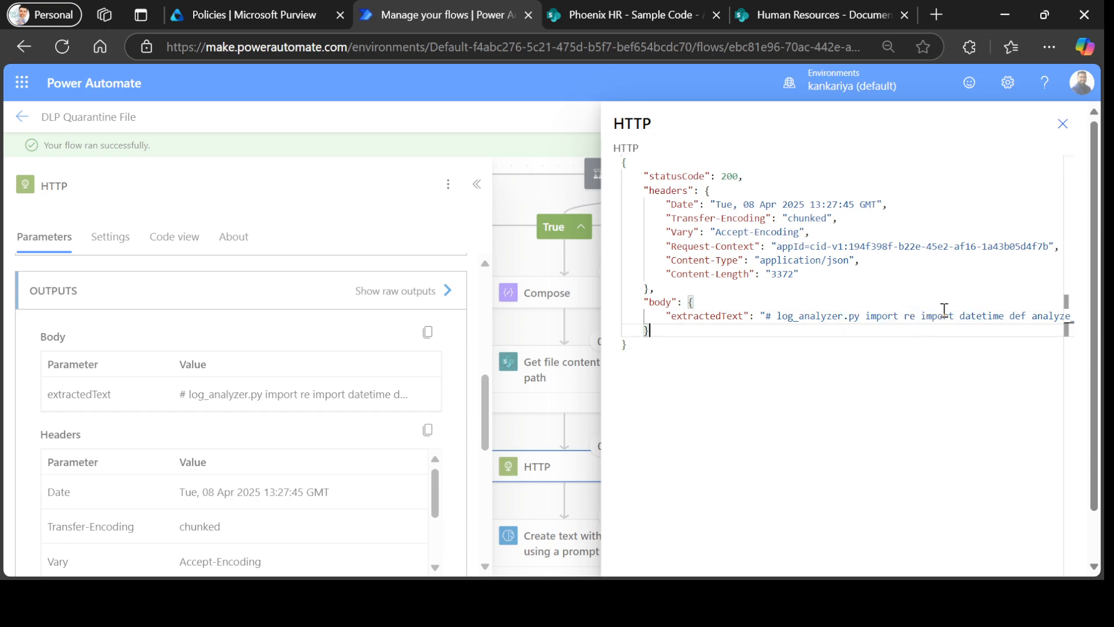
{"action": "left_click", "coordinate": [1063, 123]}
{"action": "scroll", "coordinate": [639, 448], "scroll_direction": "down", "scroll_amount": 2}
{"action": "left_click", "coordinate": [515, 465]}
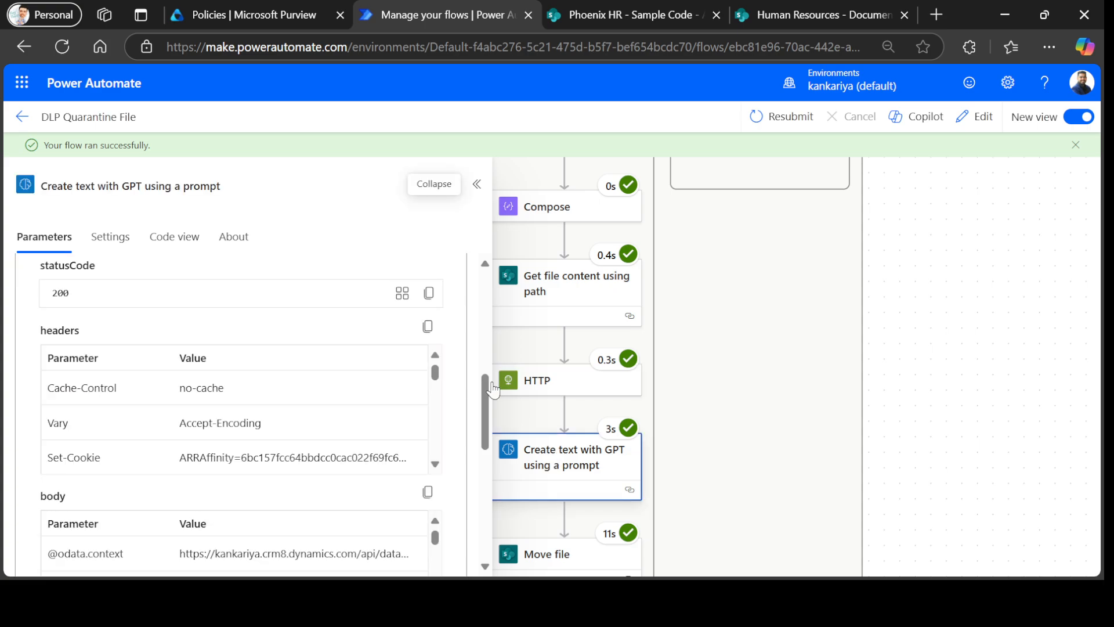
{"action": "scroll", "coordinate": [273, 416], "scroll_direction": "down", "scroll_amount": 3}
{"action": "scroll", "coordinate": [145, 489], "scroll_direction": "down", "scroll_amount": 2}
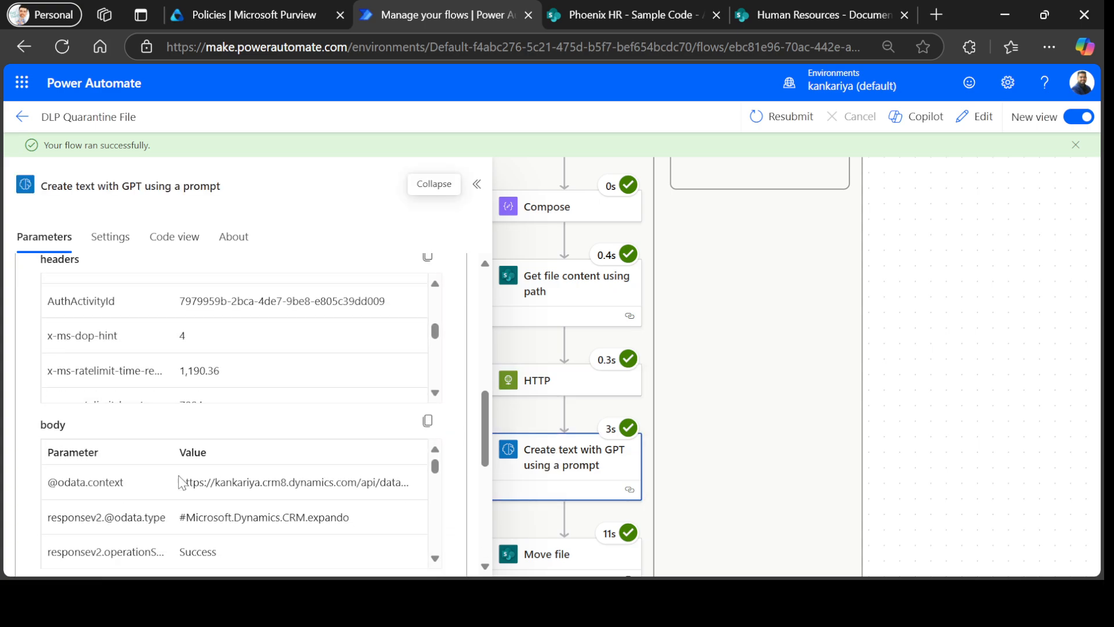
{"action": "scroll", "coordinate": [180, 482], "scroll_direction": "down", "scroll_amount": 2}
{"action": "scroll", "coordinate": [348, 427], "scroll_direction": "down", "scroll_amount": 2}
{"action": "scroll", "coordinate": [372, 409], "scroll_direction": "up", "scroll_amount": 1}
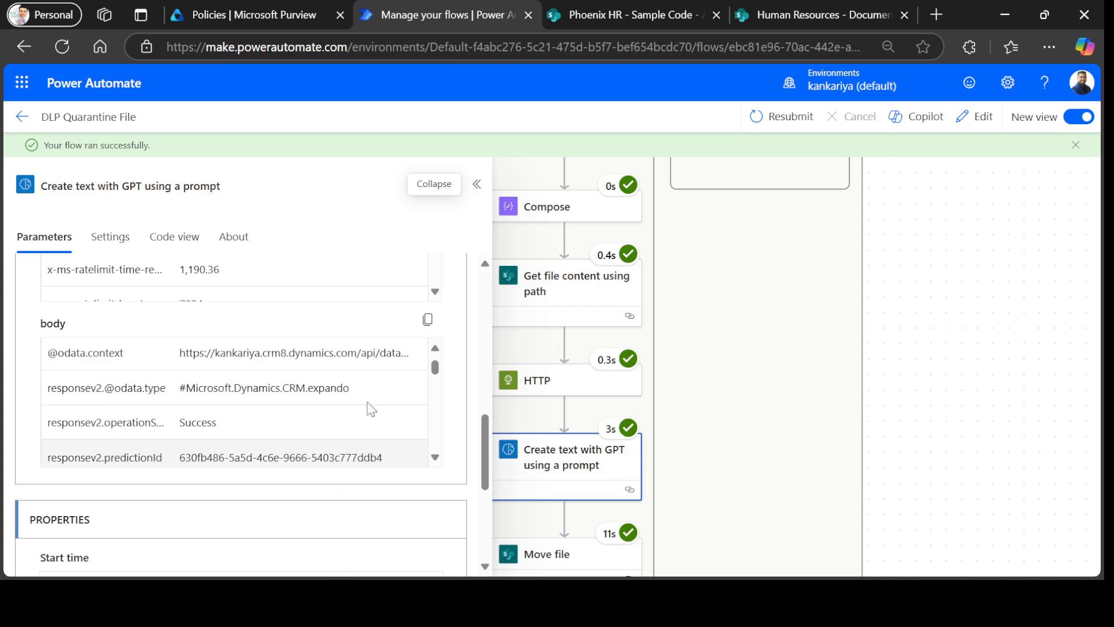
{"action": "scroll", "coordinate": [411, 348], "scroll_direction": "up", "scroll_amount": 5}
{"action": "scroll", "coordinate": [374, 413], "scroll_direction": "down", "scroll_amount": 5}
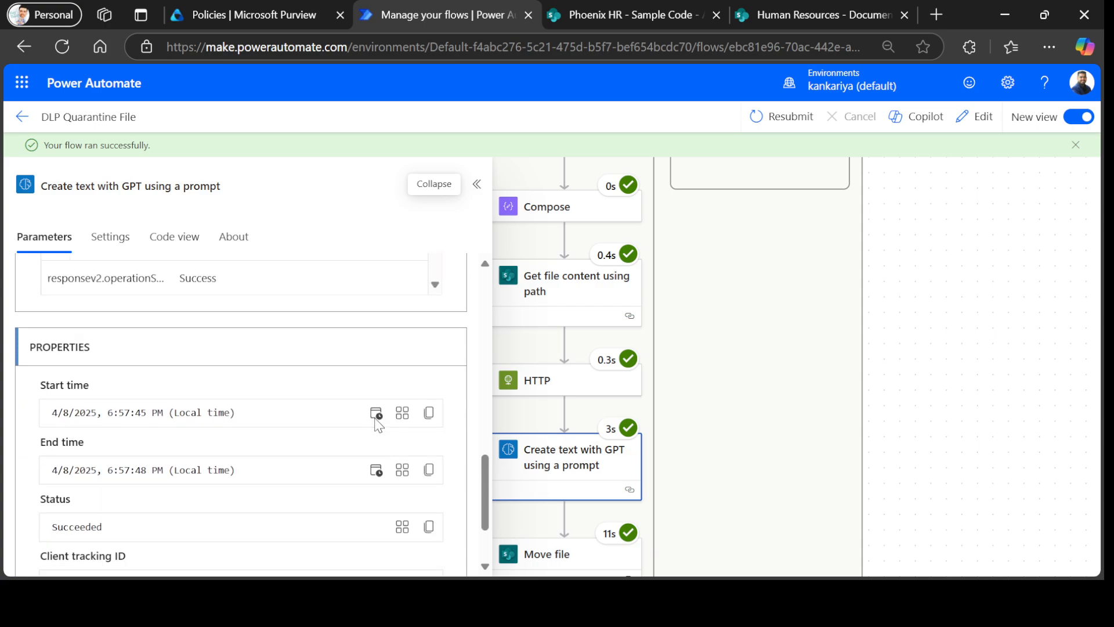
{"action": "scroll", "coordinate": [378, 424], "scroll_direction": "down", "scroll_amount": 2}
{"action": "scroll", "coordinate": [398, 408], "scroll_direction": "up", "scroll_amount": 8}
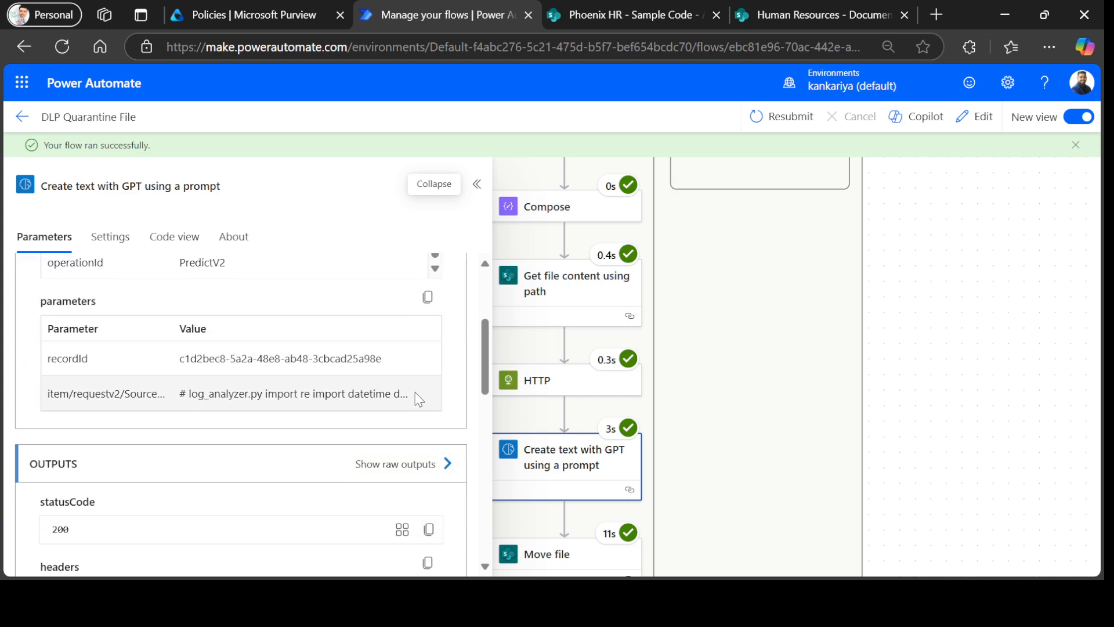
{"action": "left_click", "coordinate": [395, 464]}
{"action": "scroll", "coordinate": [778, 355], "scroll_direction": "down", "scroll_amount": 10}
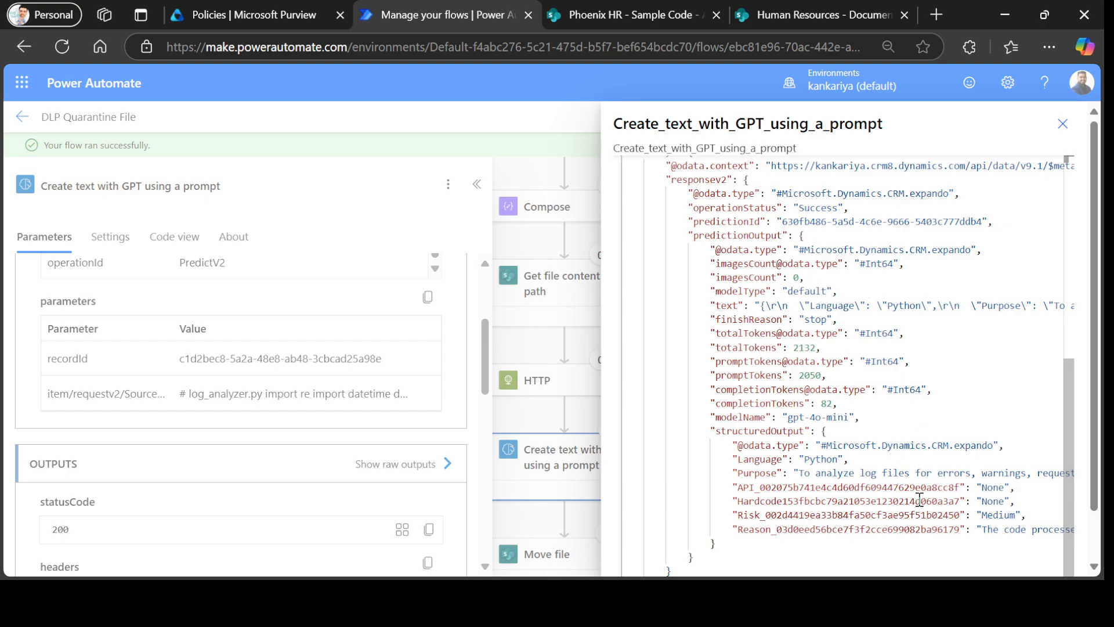
{"action": "left_click_drag", "start_coordinate": [928, 306], "coordinate": [1055, 311]}
{"action": "left_click", "coordinate": [946, 315]}
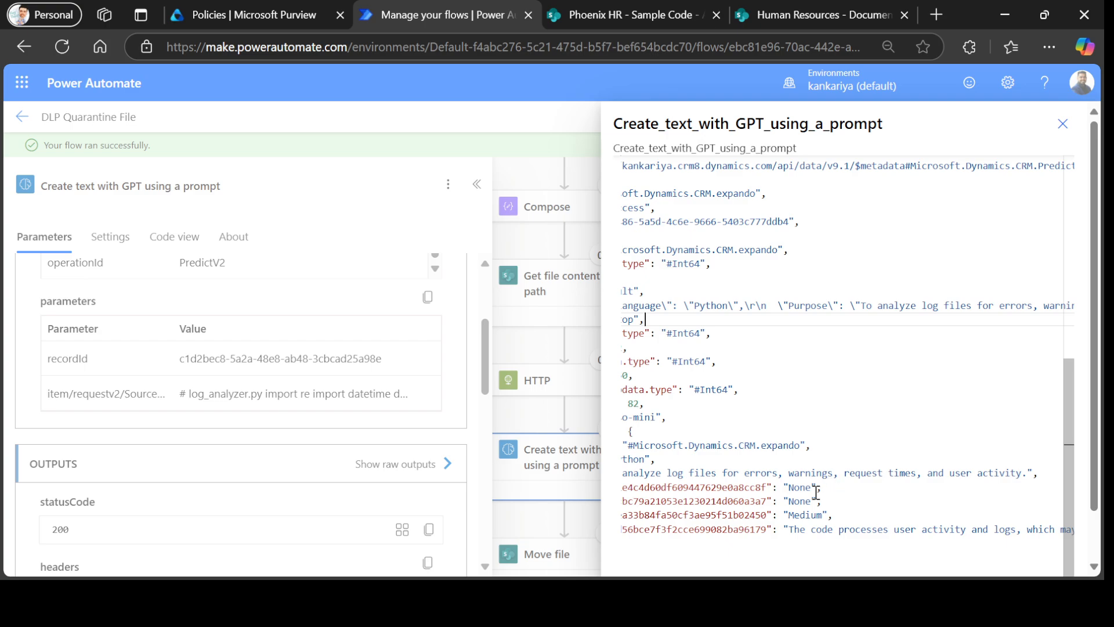
{"action": "left_click", "coordinate": [733, 420]}
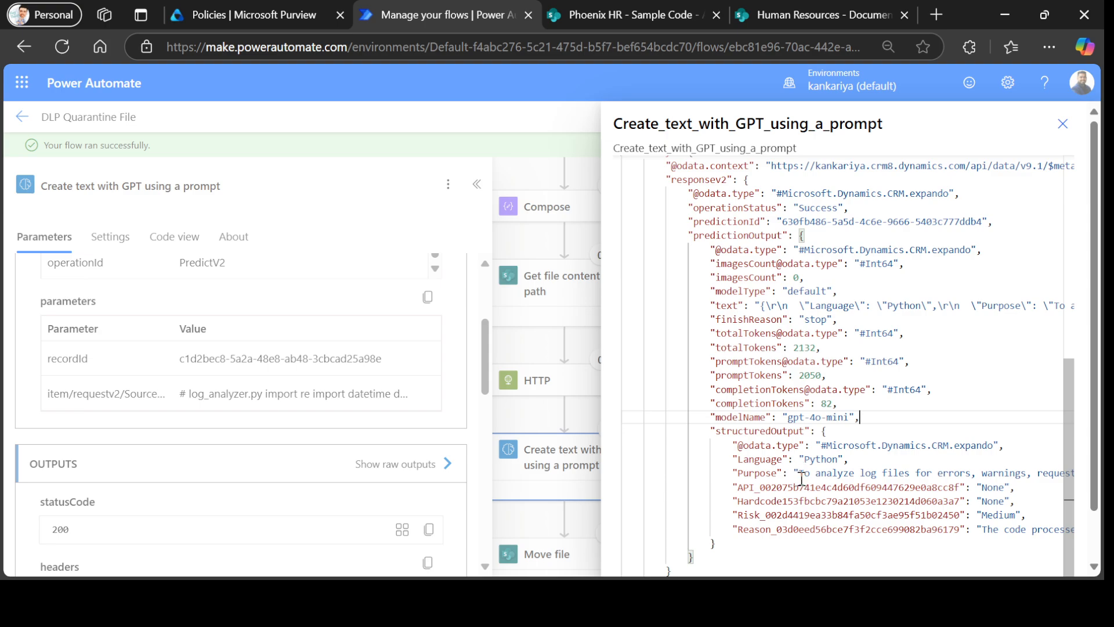
{"action": "left_click_drag", "start_coordinate": [801, 477], "coordinate": [945, 472]}
{"action": "left_click", "coordinate": [867, 506]}
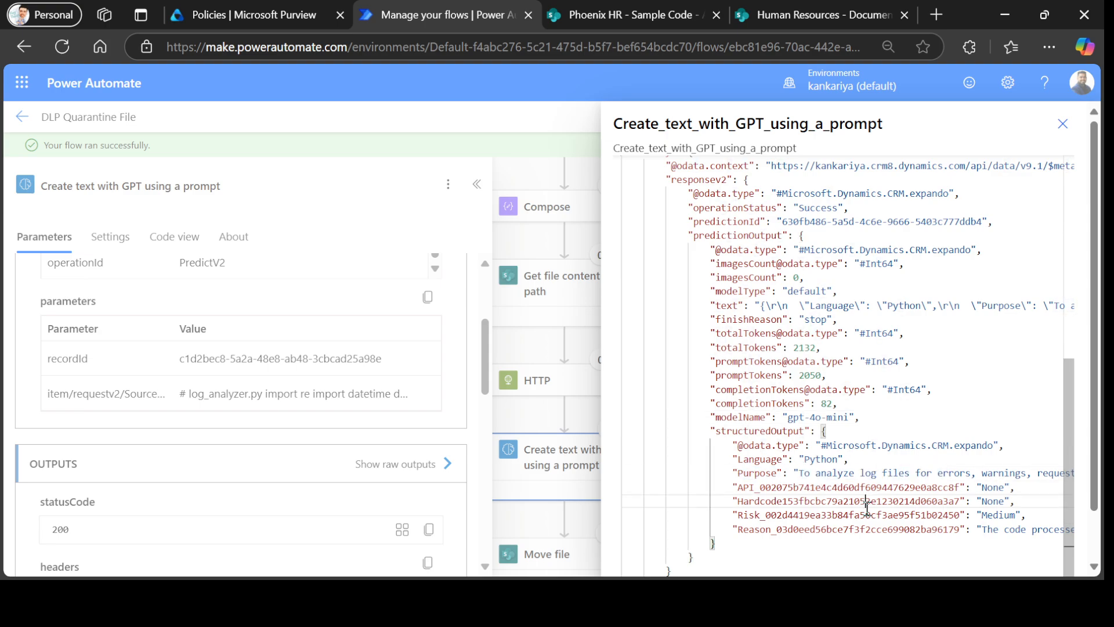
{"action": "left_click_drag", "start_coordinate": [794, 487], "coordinate": [867, 487]}
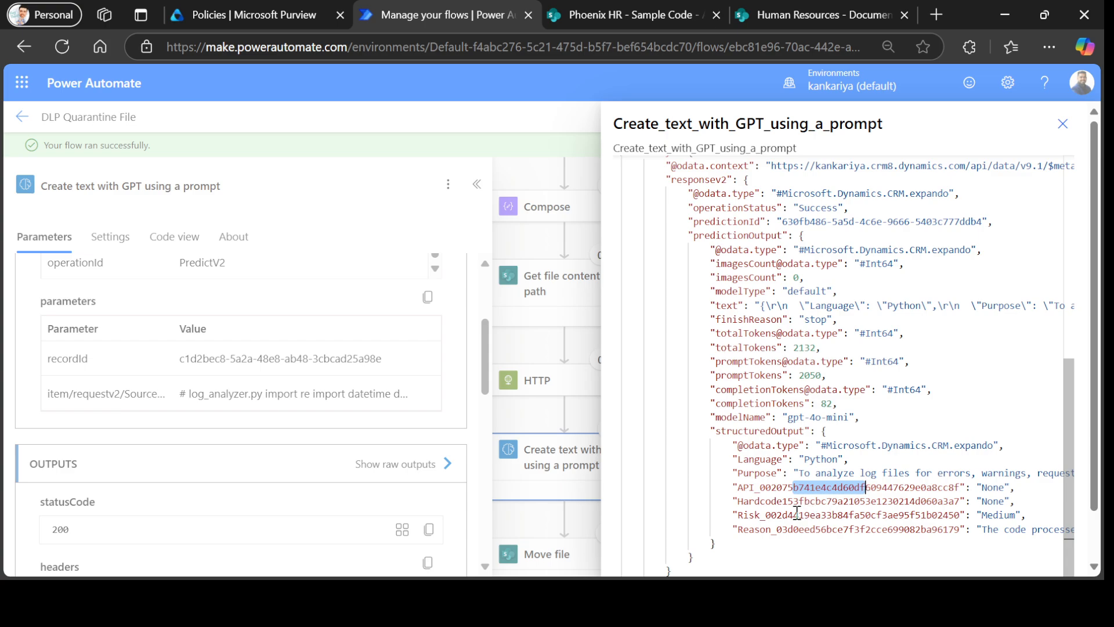
{"action": "left_click_drag", "start_coordinate": [792, 502], "coordinate": [856, 502]}
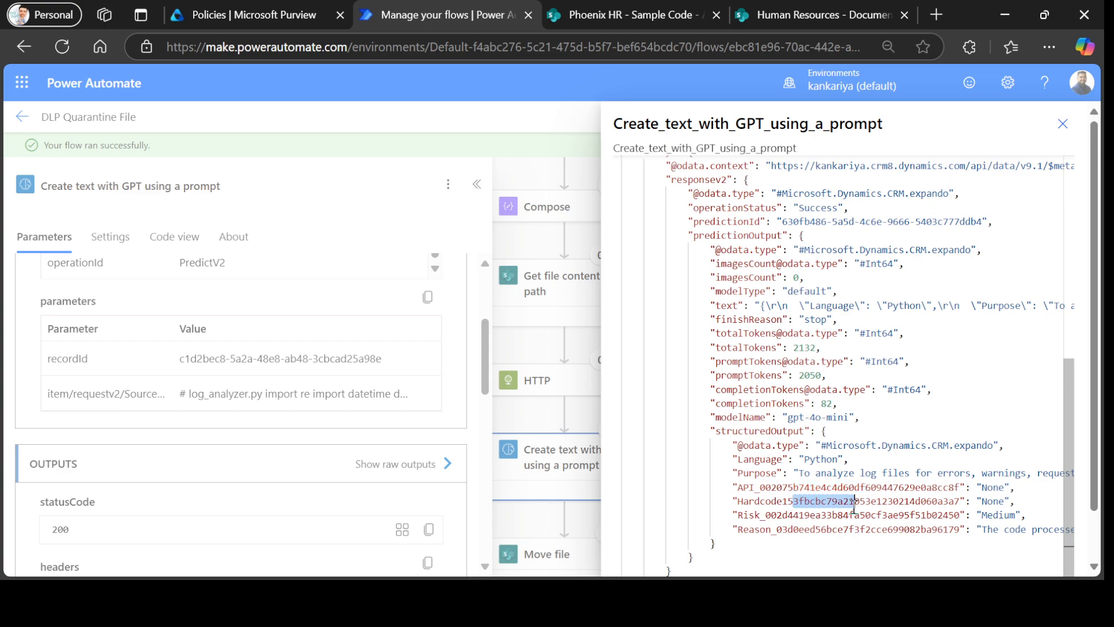
{"action": "left_click_drag", "start_coordinate": [810, 515], "coordinate": [922, 516]}
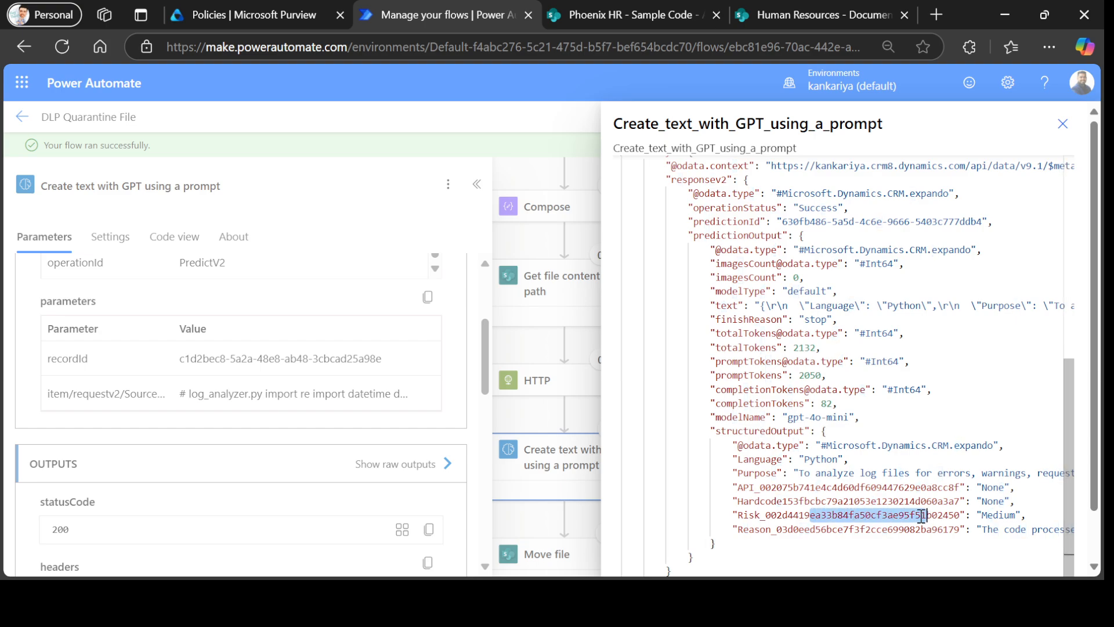
{"action": "left_click_drag", "start_coordinate": [811, 530], "coordinate": [739, 489]}
{"action": "double_click", "coordinate": [916, 530]}
Close the GPT step's raw output and open the Update file properties run details.
{"action": "left_click", "coordinate": [1063, 124]}
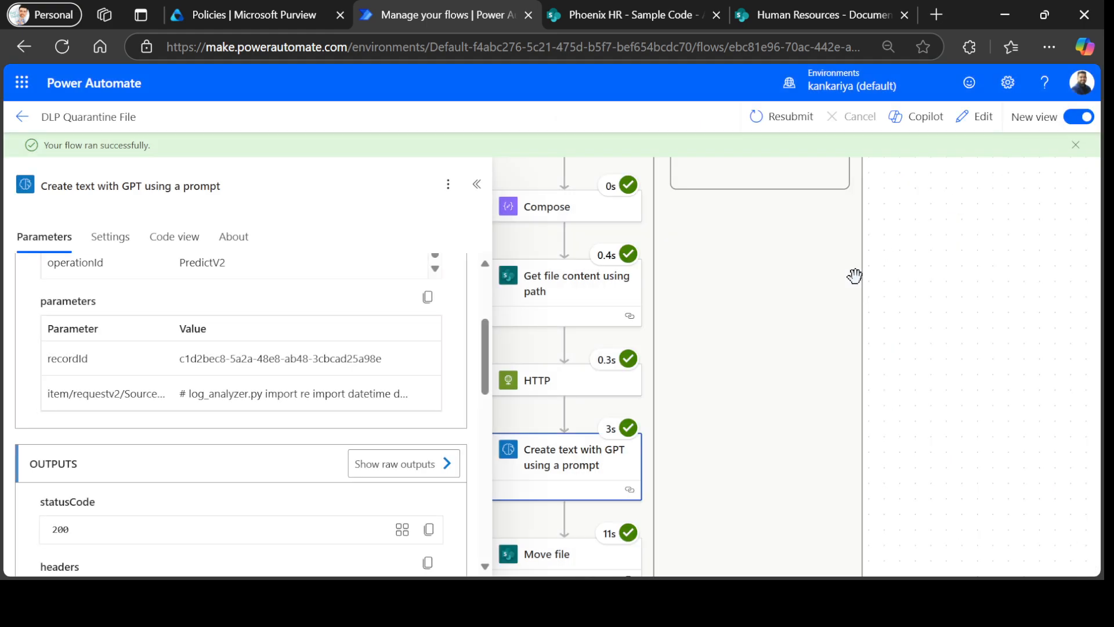
{"action": "scroll", "coordinate": [692, 428], "scroll_direction": "down", "scroll_amount": 2}
{"action": "scroll", "coordinate": [672, 492], "scroll_direction": "down", "scroll_amount": 1}
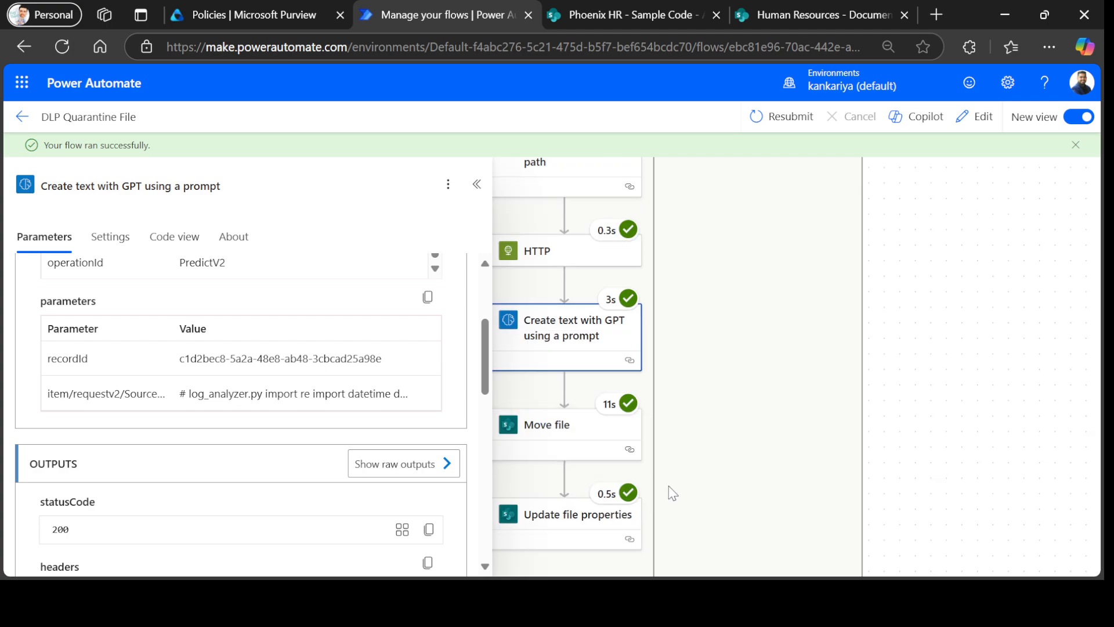
{"action": "left_click", "coordinate": [601, 528]}
{"action": "scroll", "coordinate": [244, 383], "scroll_direction": "down", "scroll_amount": 5}
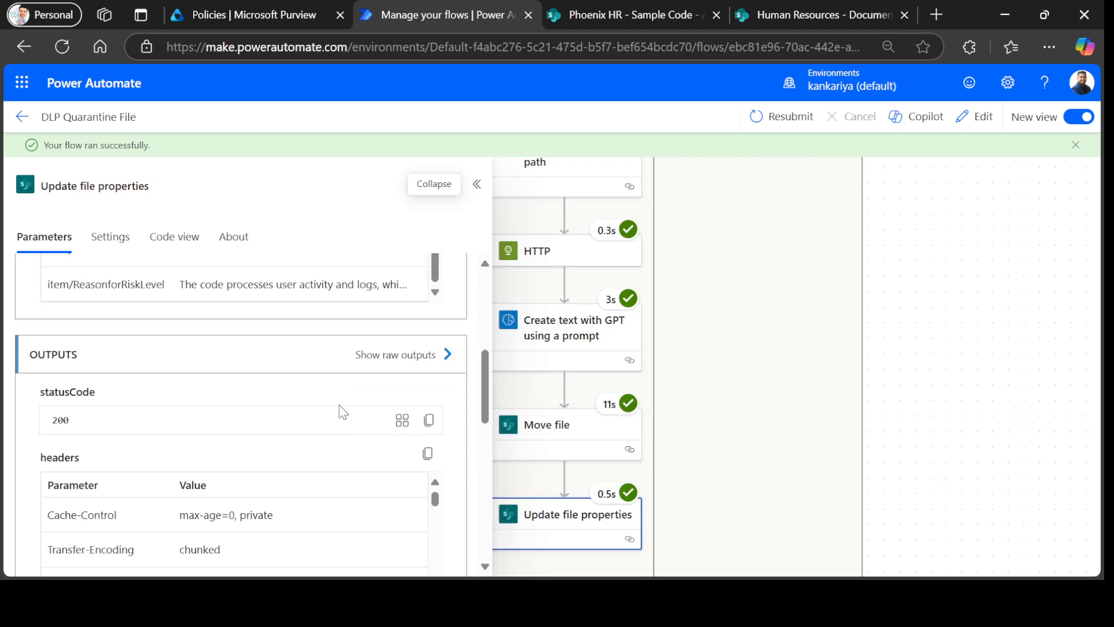
{"action": "scroll", "coordinate": [349, 406], "scroll_direction": "down", "scroll_amount": 5}
{"action": "scroll", "coordinate": [371, 394], "scroll_direction": "up", "scroll_amount": 4}
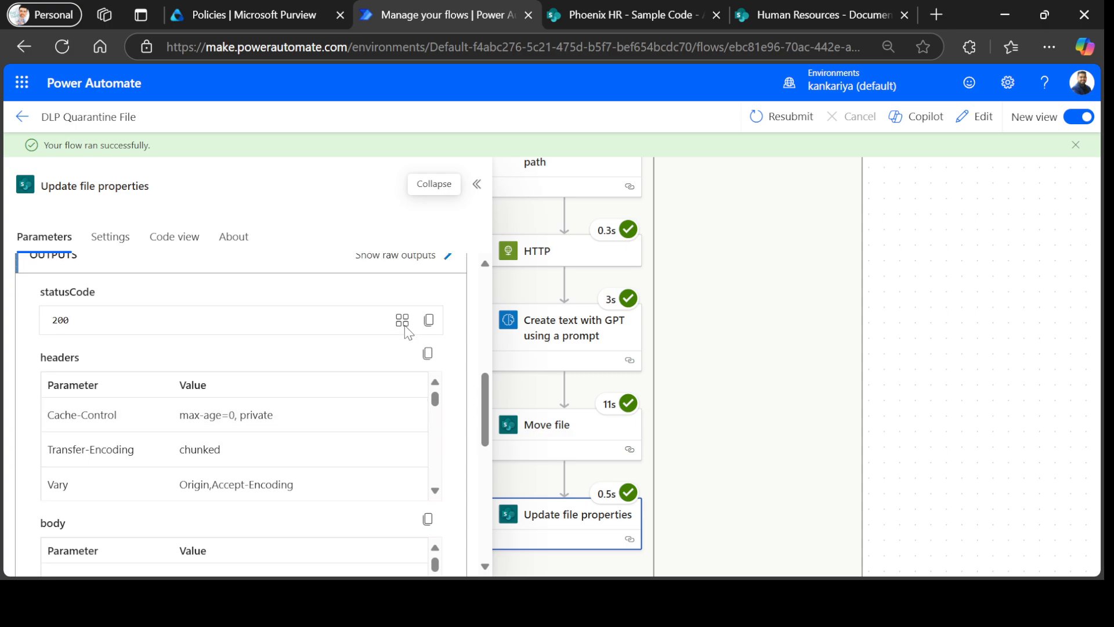
{"action": "scroll", "coordinate": [401, 348], "scroll_direction": "up", "scroll_amount": 3}
Check the RiskLevel through ReasonforRiskLevel metadata in the raw output, then collapse the details pane.
{"action": "left_click", "coordinate": [395, 412]}
{"action": "scroll", "coordinate": [830, 453], "scroll_direction": "down", "scroll_amount": 5}
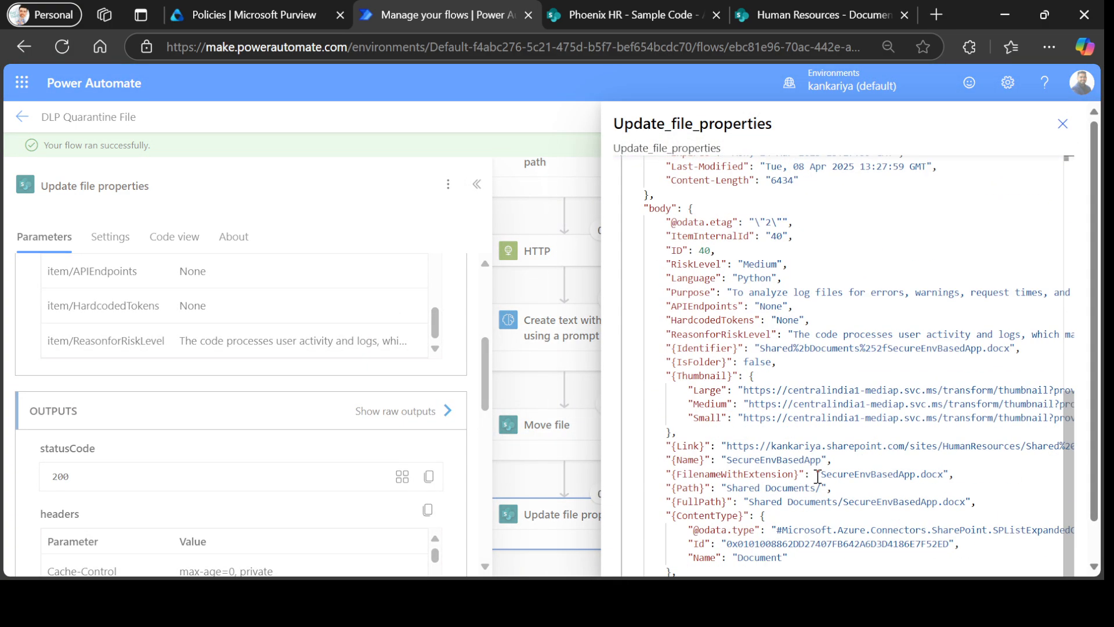
{"action": "scroll", "coordinate": [817, 476], "scroll_direction": "down", "scroll_amount": 2}
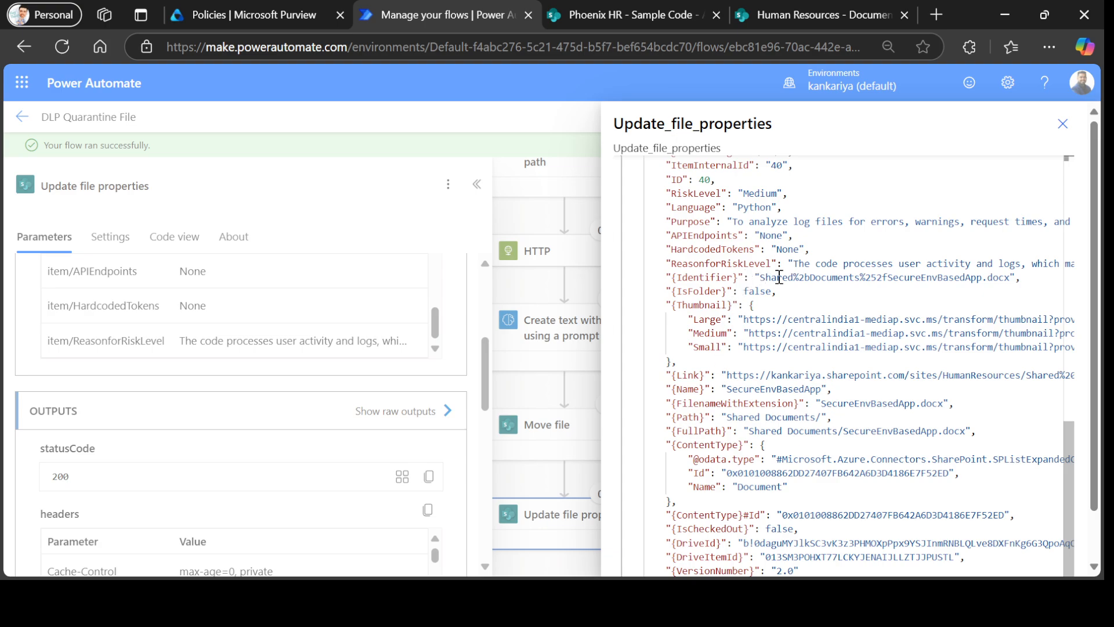
{"action": "scroll", "coordinate": [731, 261], "scroll_direction": "up", "scroll_amount": 2}
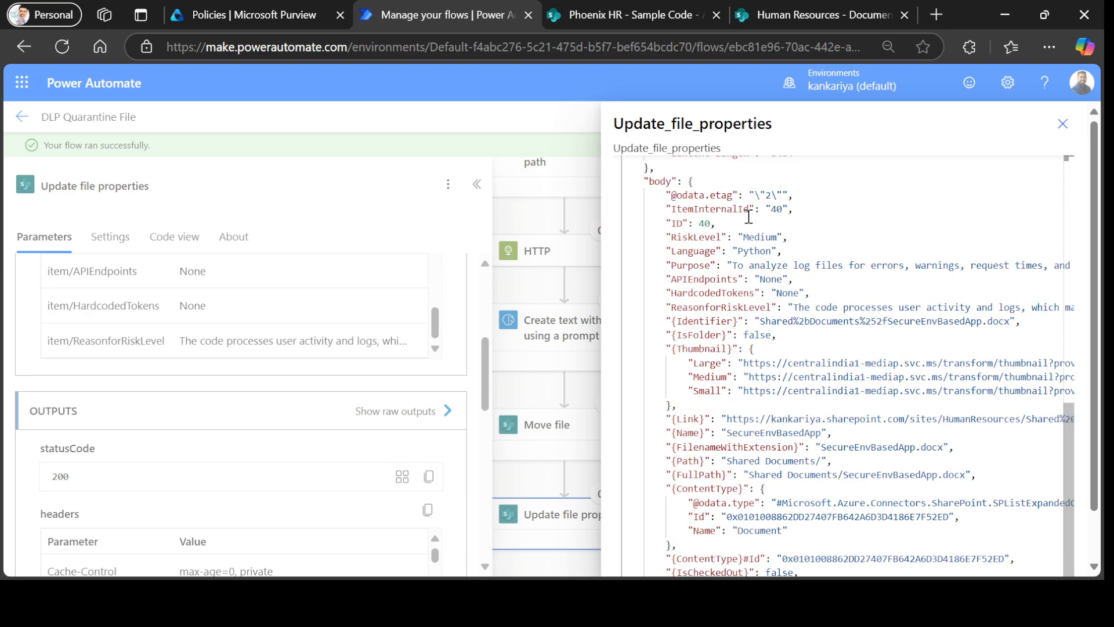
{"action": "left_click_drag", "start_coordinate": [669, 285], "coordinate": [826, 350]}
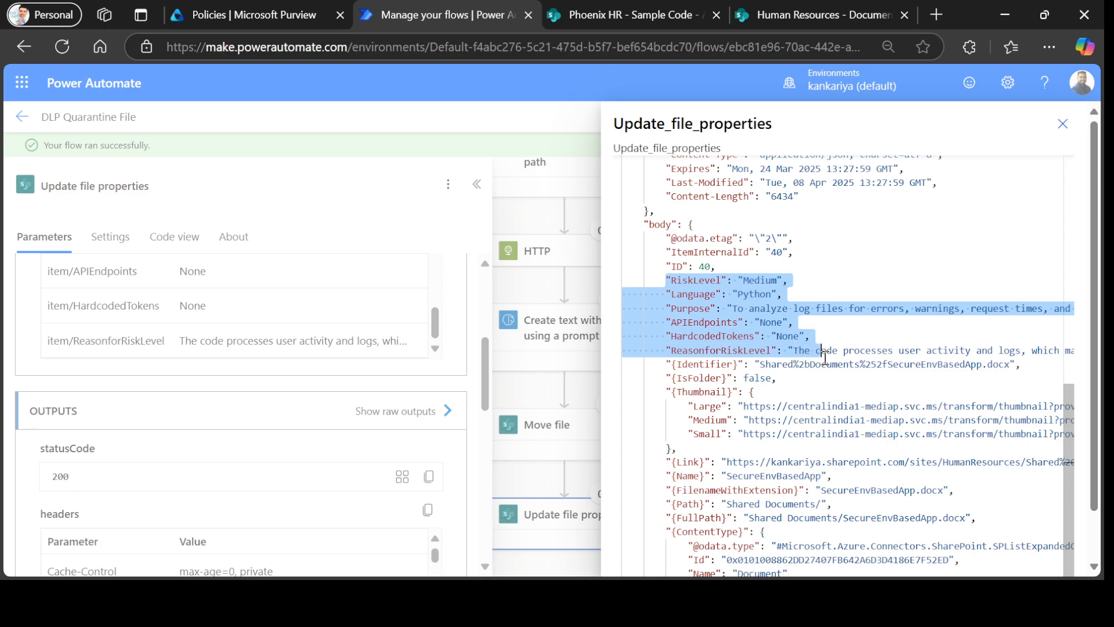
{"action": "left_click", "coordinate": [1054, 132]}
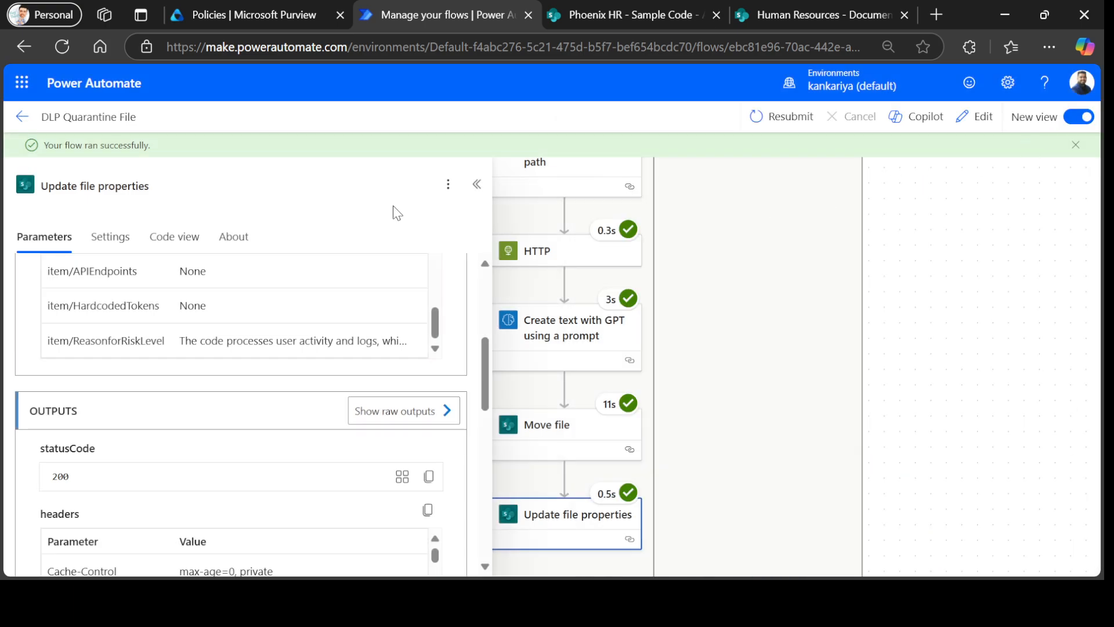
{"action": "left_click", "coordinate": [477, 185]}
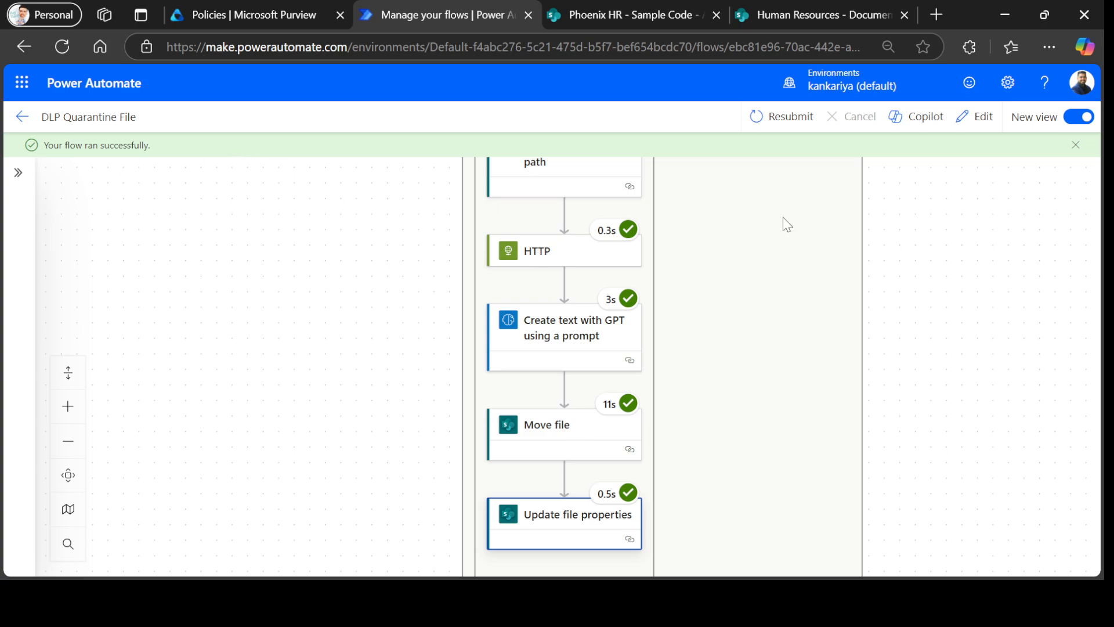